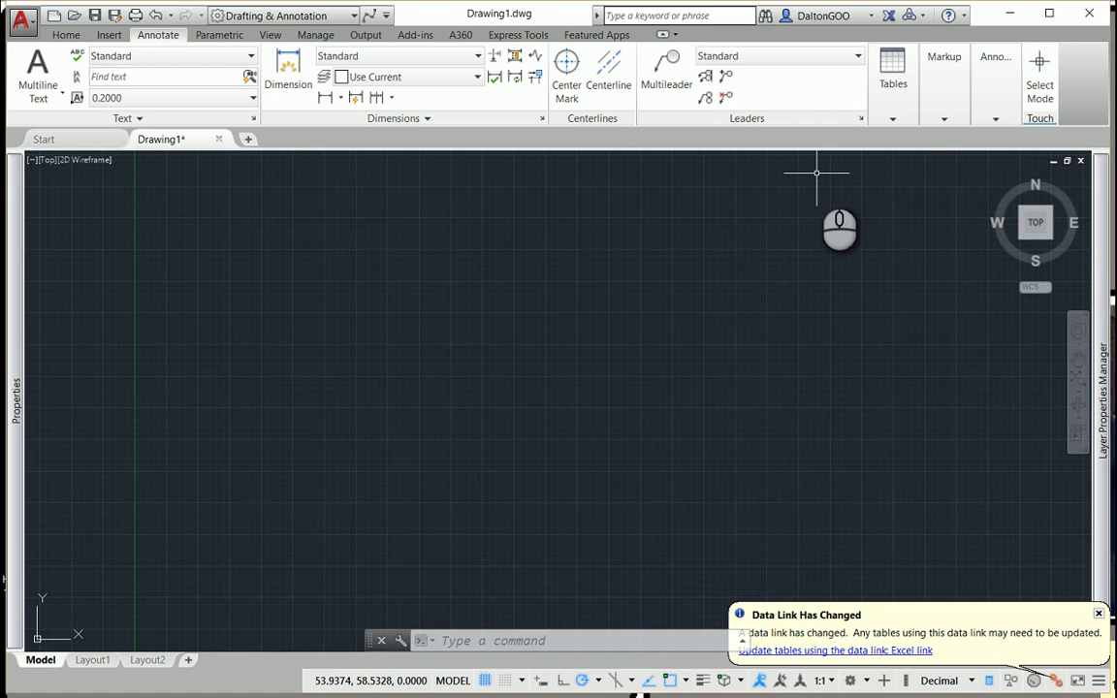
# Launch Excel 2013 from system search and create a blank workbook.
pyautogui.click(893, 117)
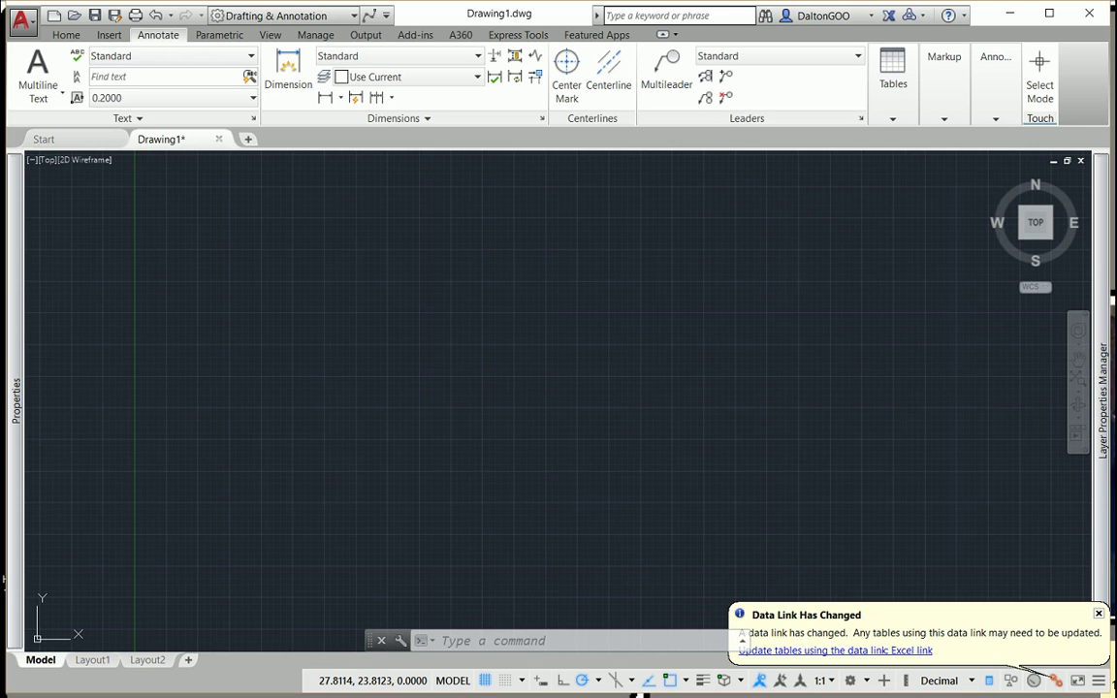
pyautogui.press('super+s')
pyautogui.write('ex')
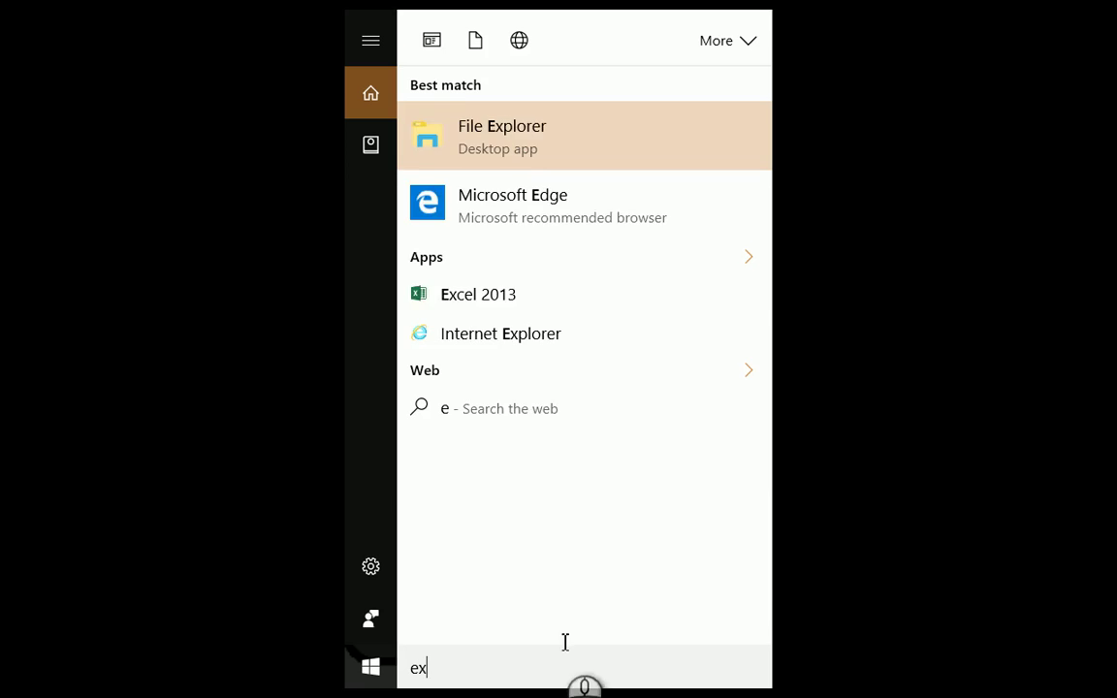
pyautogui.click(501, 169)
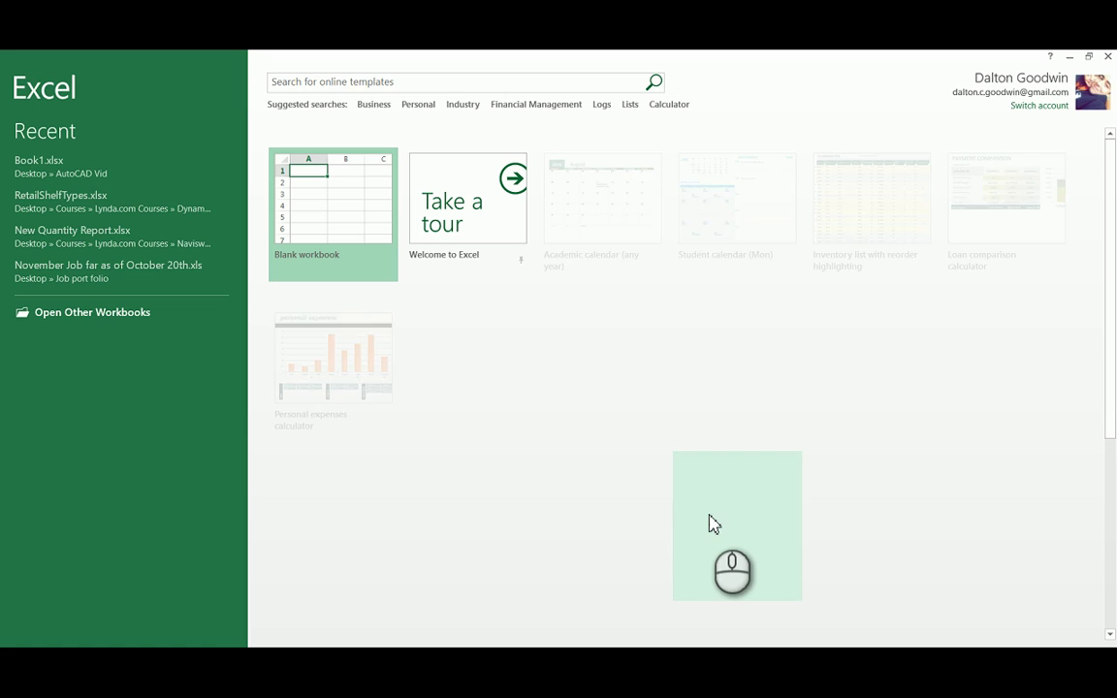
pyautogui.click(711, 523)
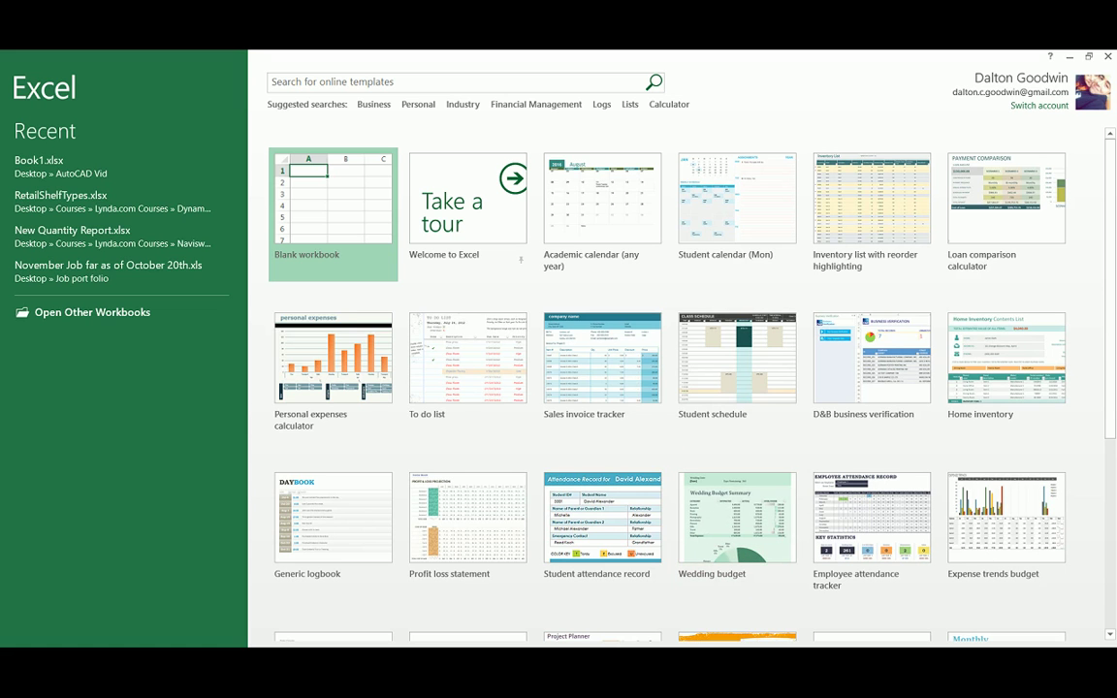
pyautogui.click(379, 203)
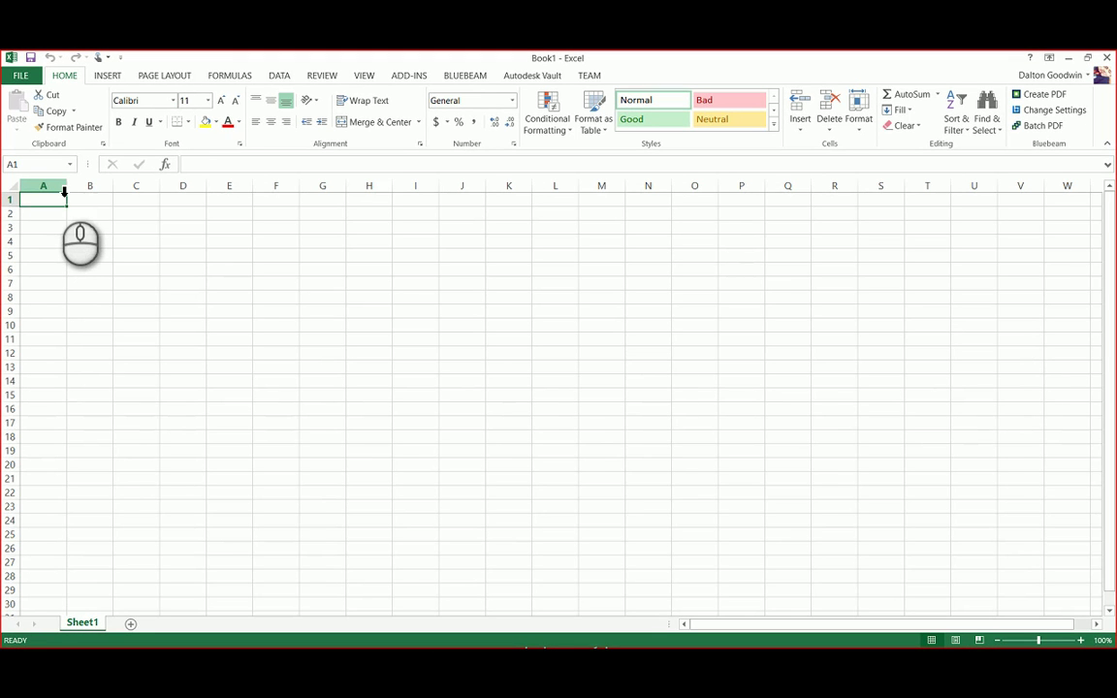
# Fill A1:A5 with Data, B1:B5 with 1 and C1:C5 with 2.
pyautogui.write('Data')
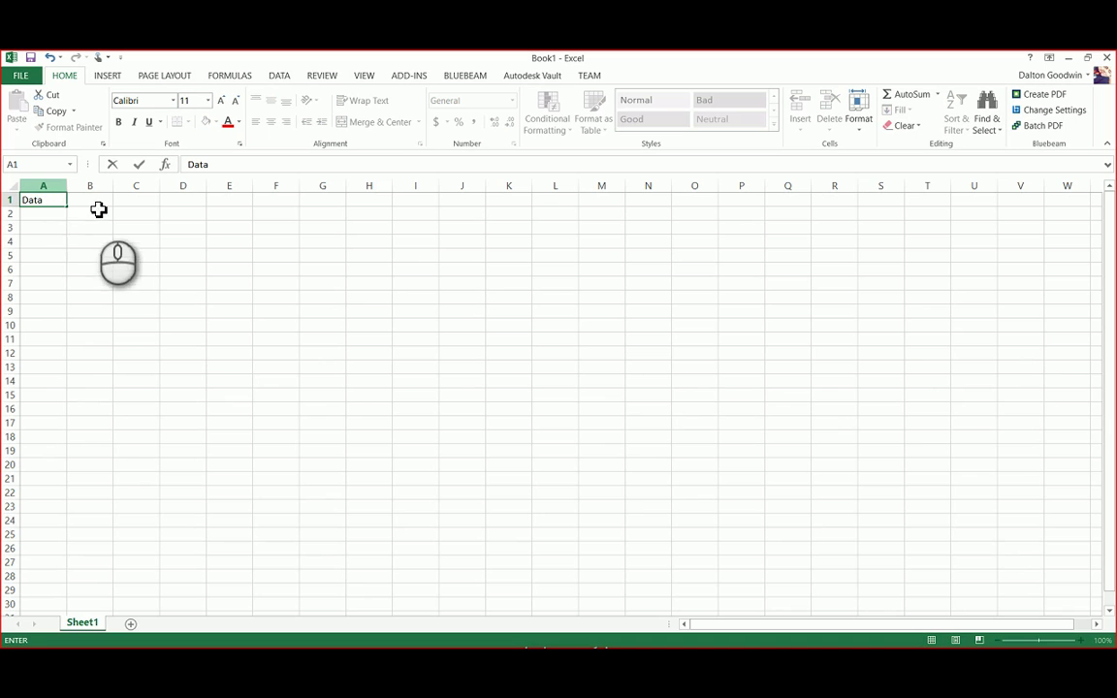
pyautogui.moveTo(66, 205); pyautogui.dragTo(53, 260)
pyautogui.click(90, 204)
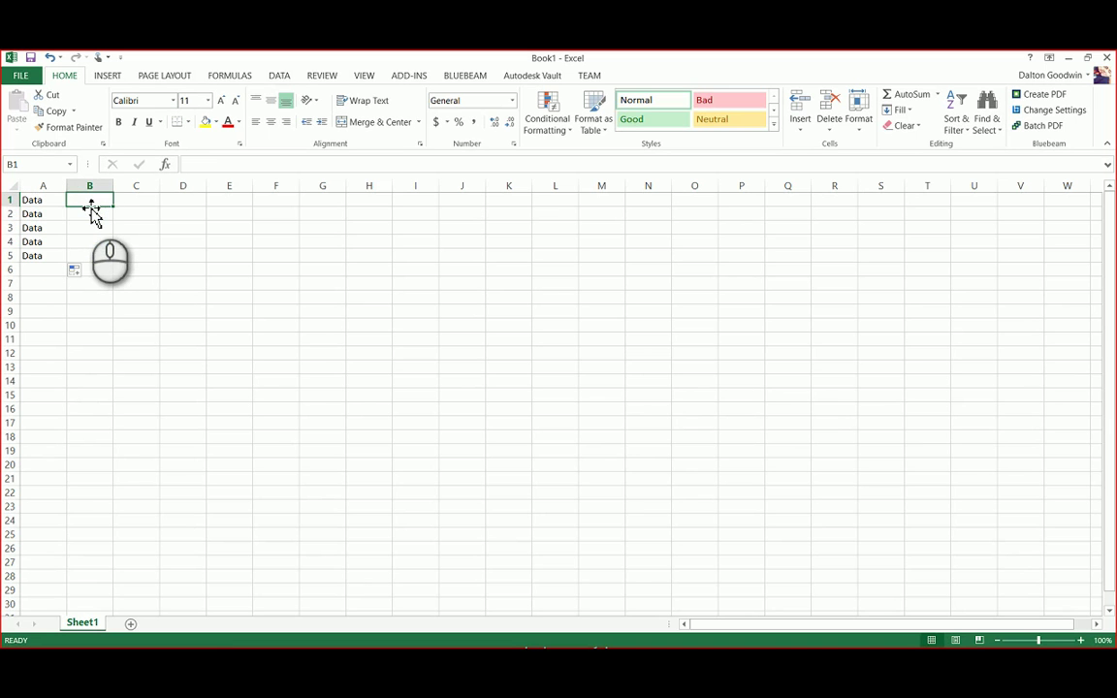
pyautogui.write('1')
pyautogui.click(110, 202)
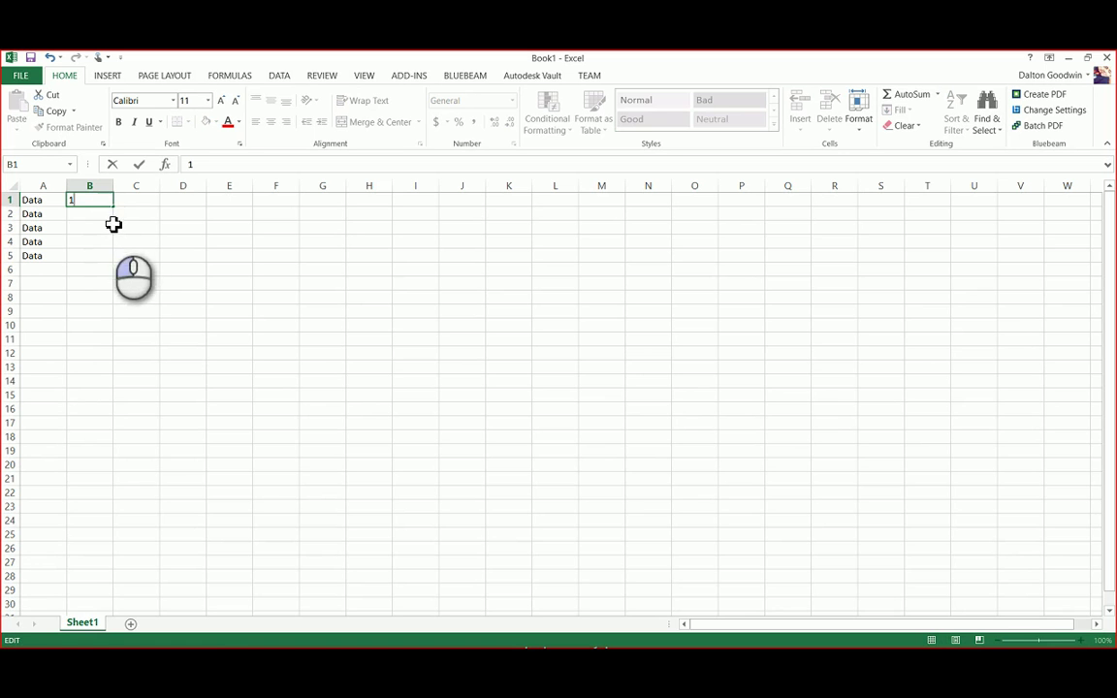
pyautogui.moveTo(112, 206); pyautogui.dragTo(124, 264)
pyautogui.click(137, 202)
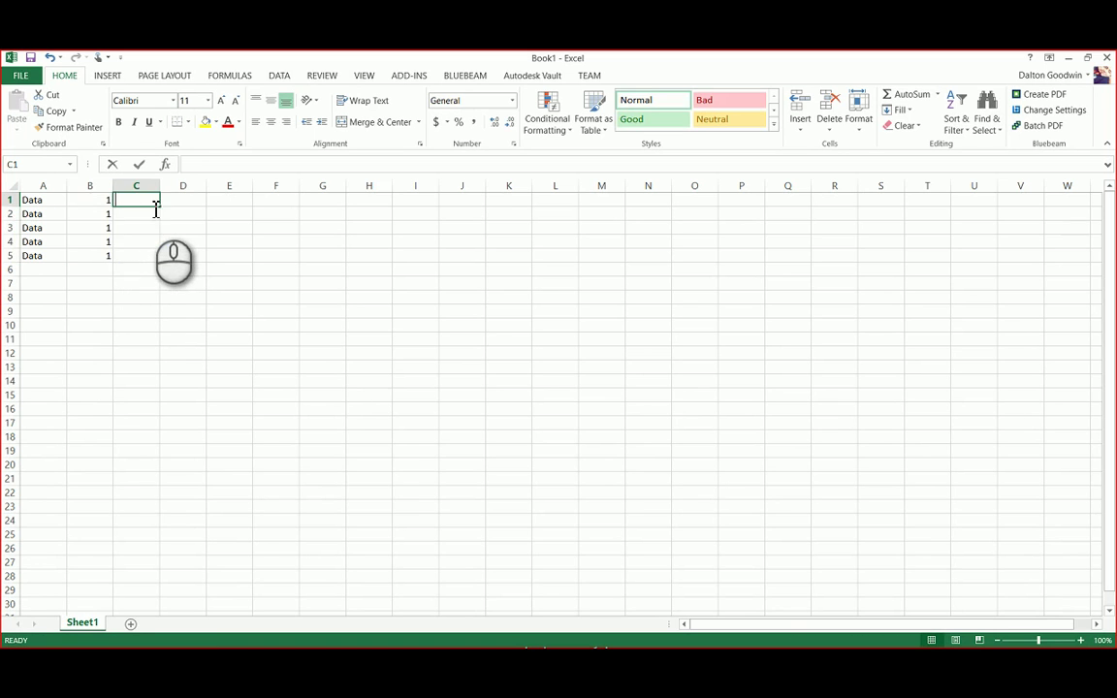
pyautogui.write('2')
pyautogui.click(163, 207)
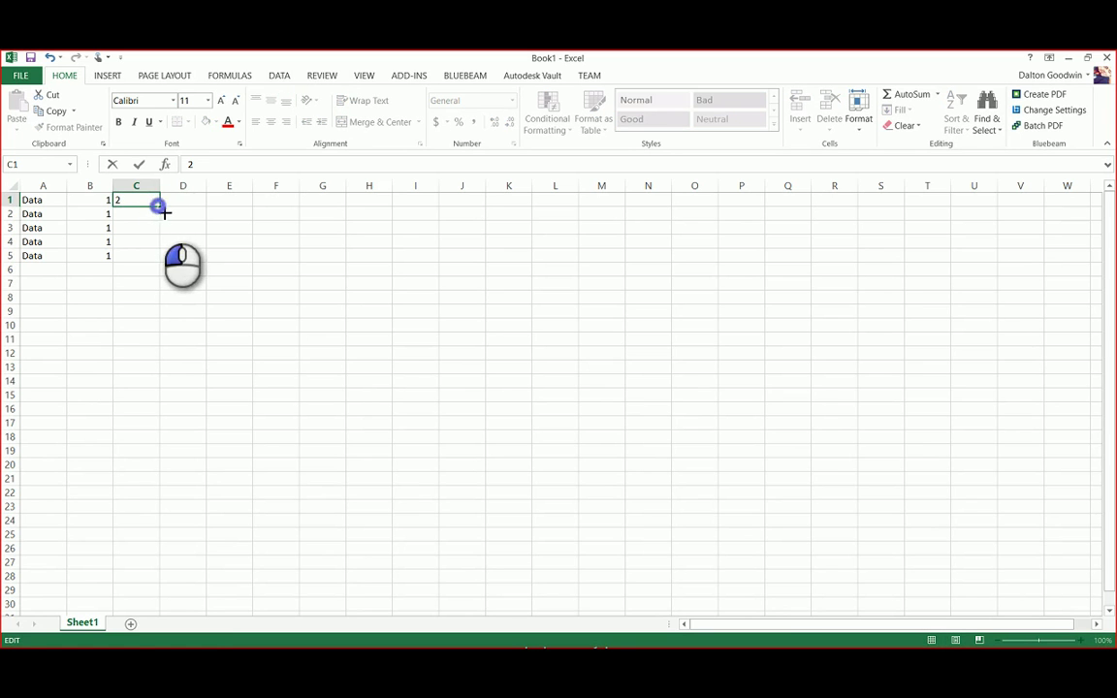
pyautogui.moveTo(164, 212); pyautogui.dragTo(167, 264)
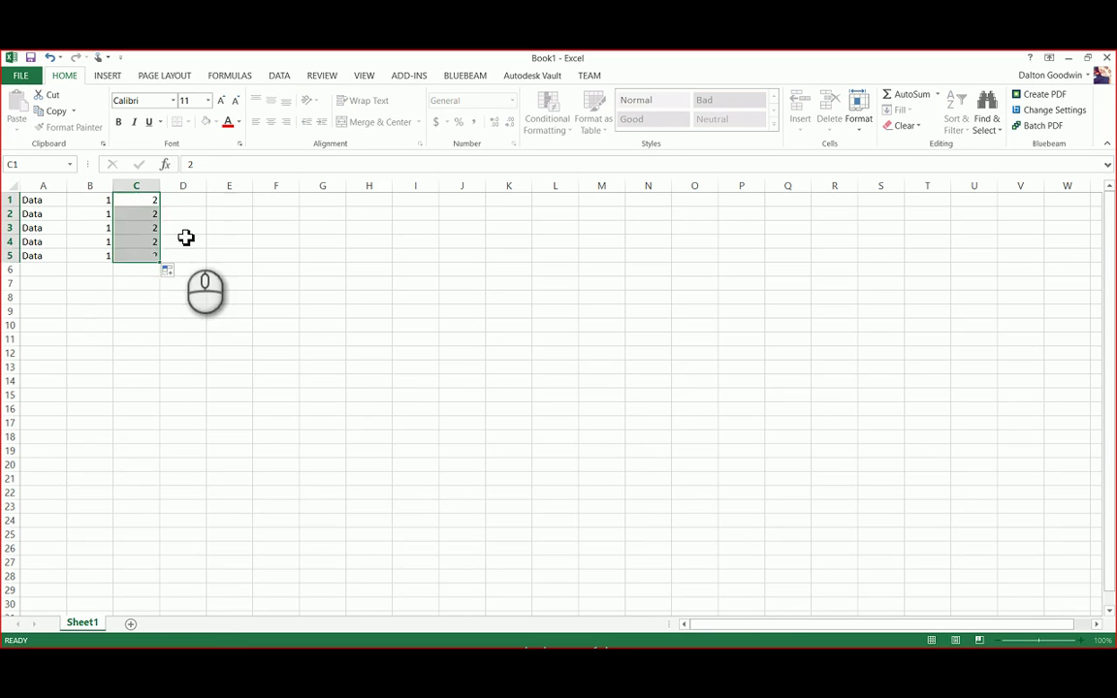
pyautogui.click(179, 229)
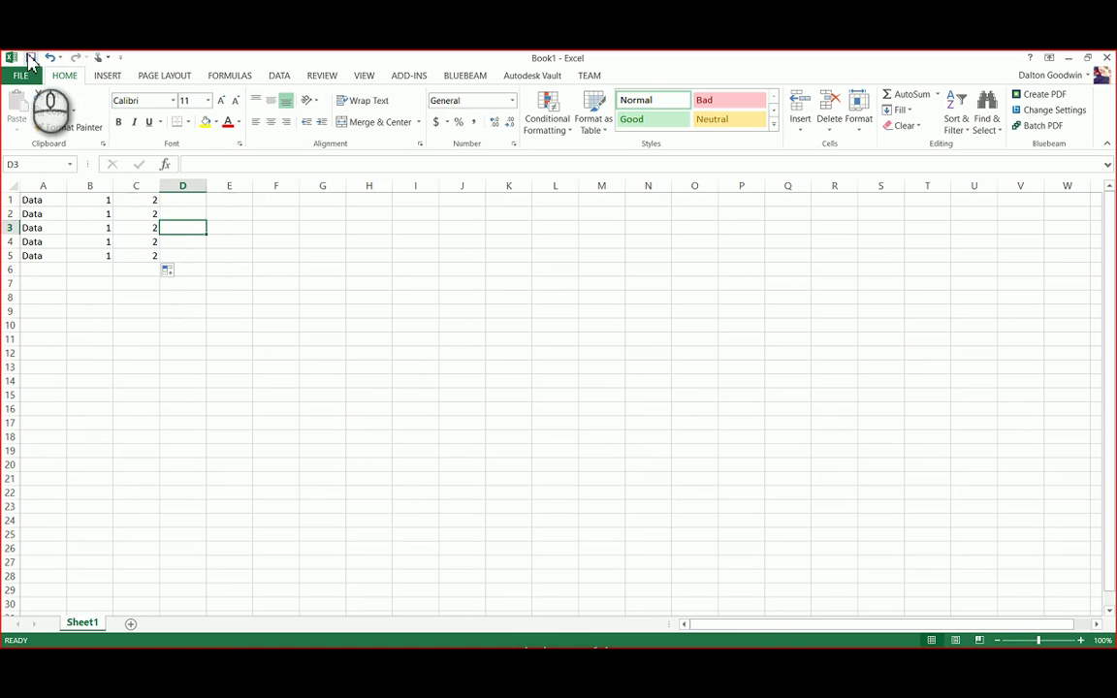
# Save the workbook as Book1.xlsx in the AutoCAD Vid folder on the Desktop.
pyautogui.click(31, 59)
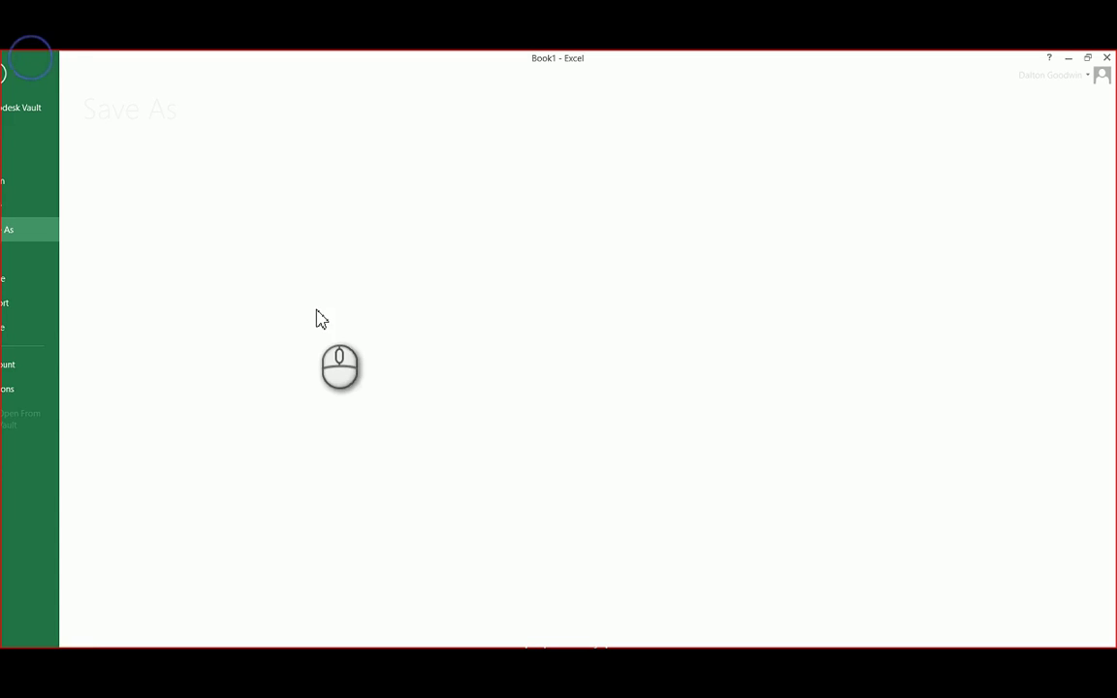
pyautogui.click(226, 204)
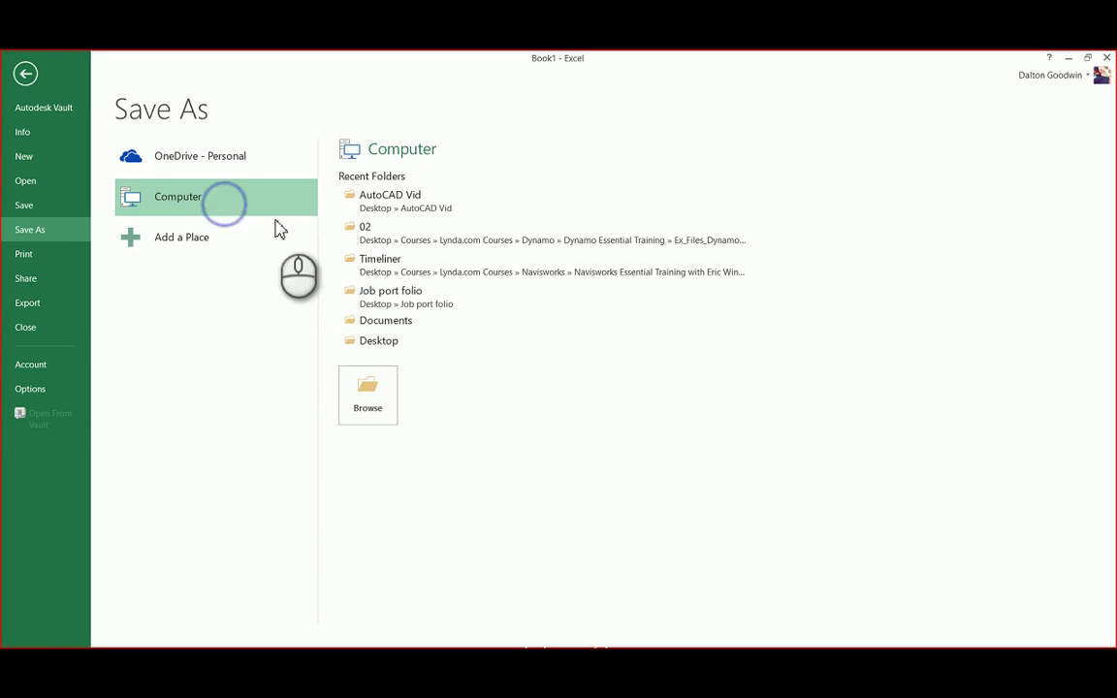
pyautogui.click(383, 341)
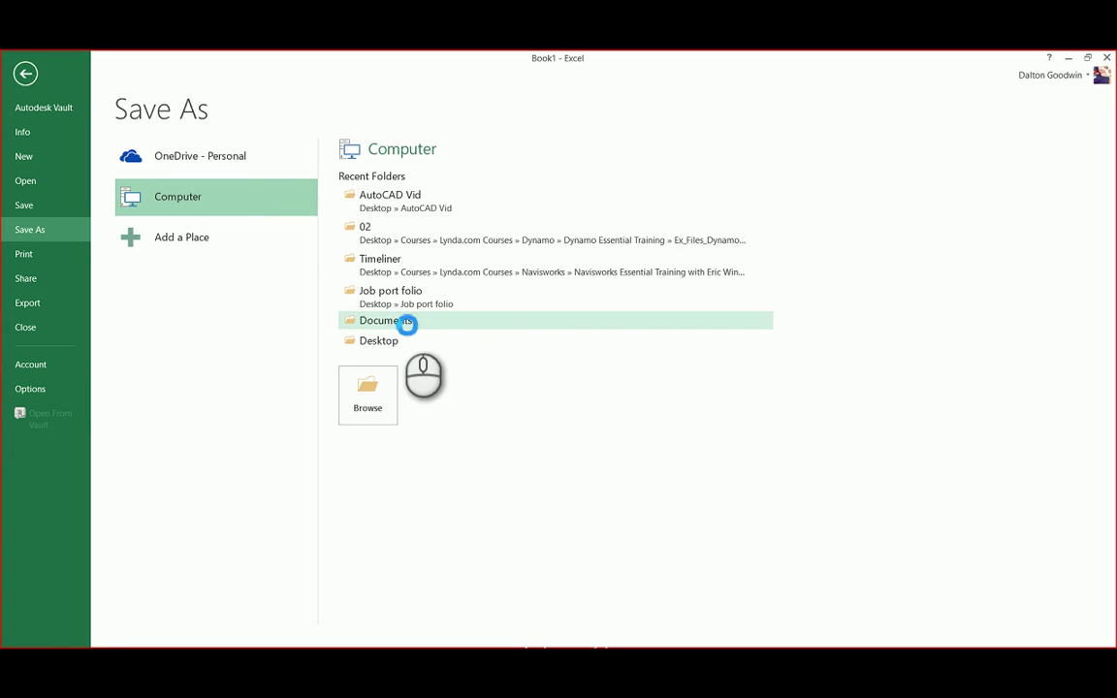
pyautogui.click(409, 323)
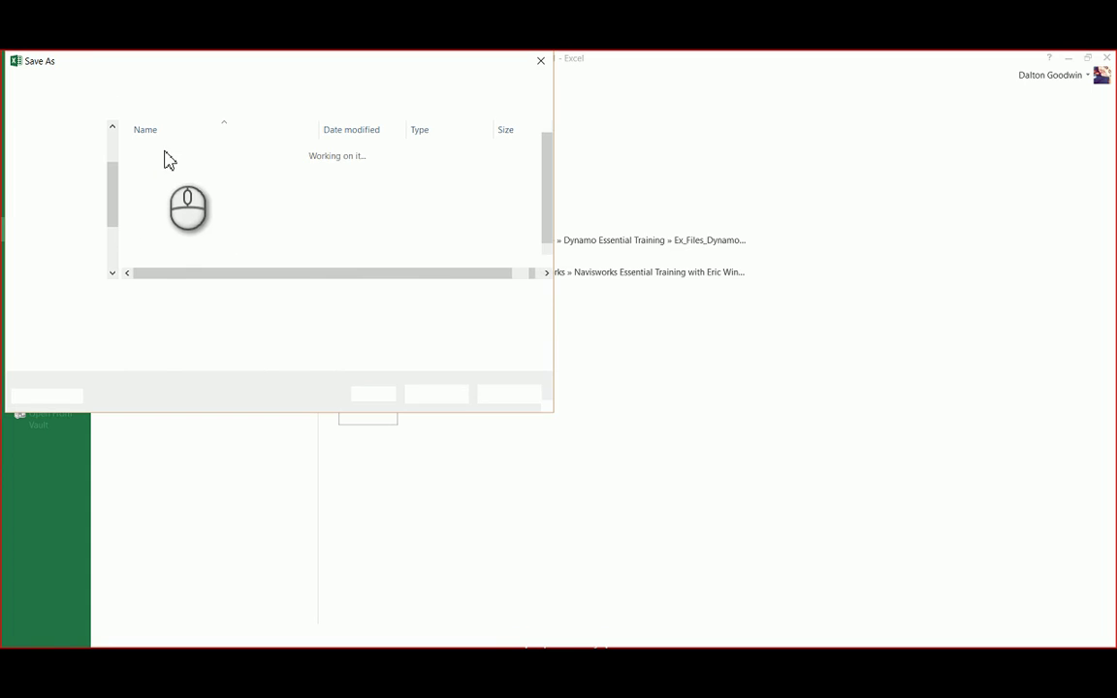
pyautogui.click(181, 152)
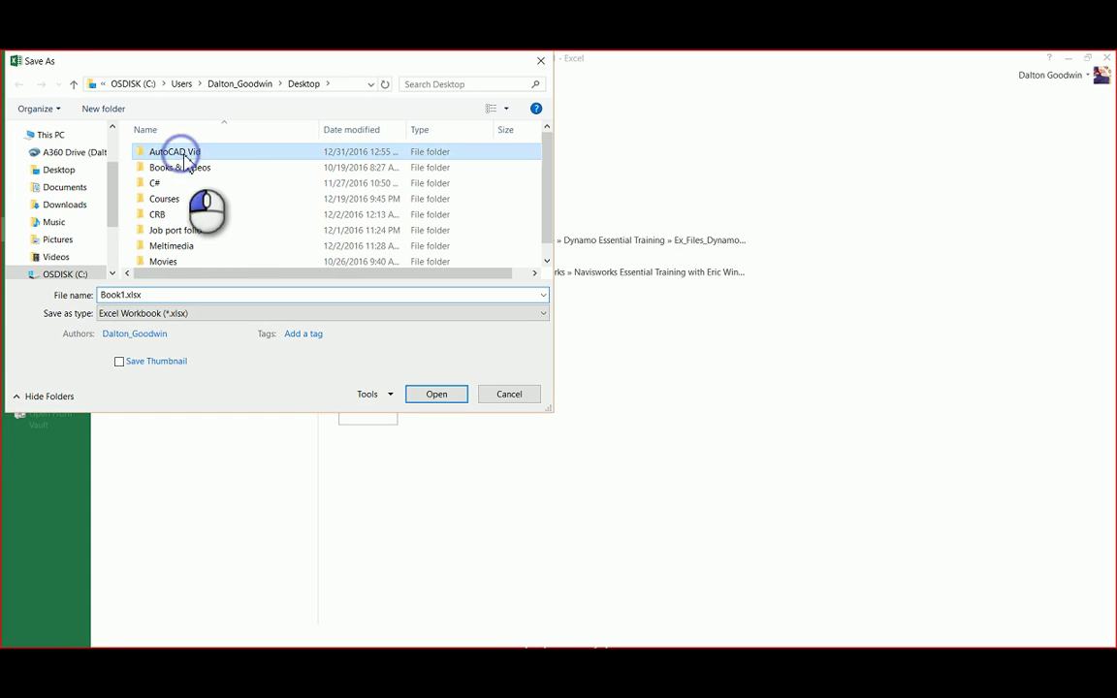
pyautogui.doubleClick(184, 158)
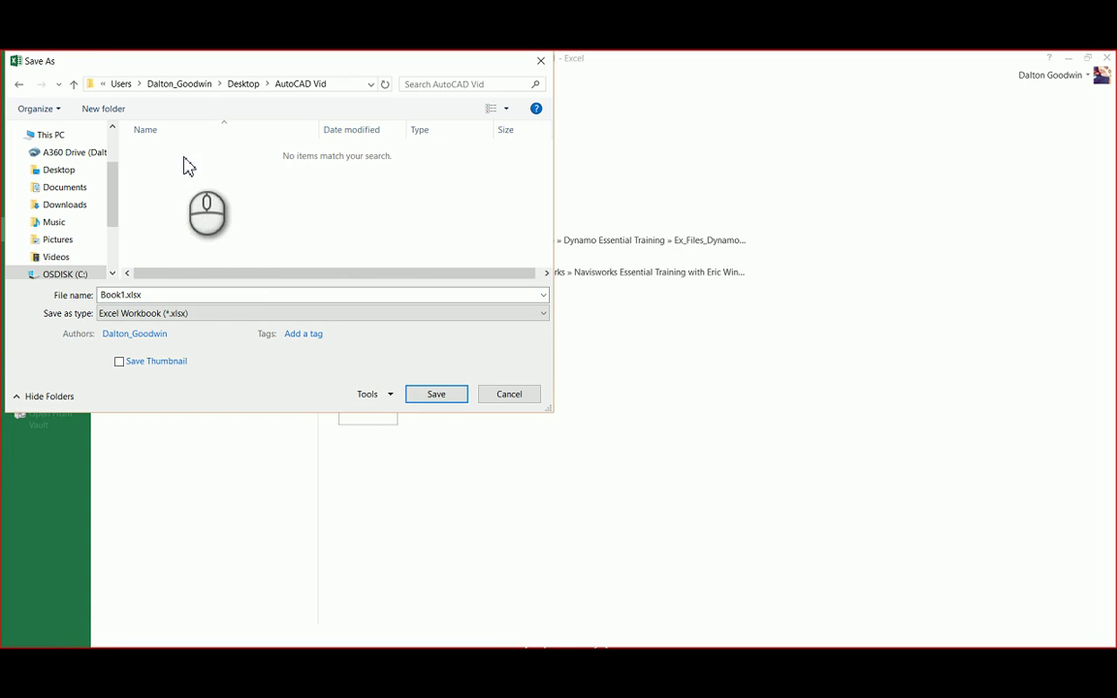
pyautogui.click(436, 395)
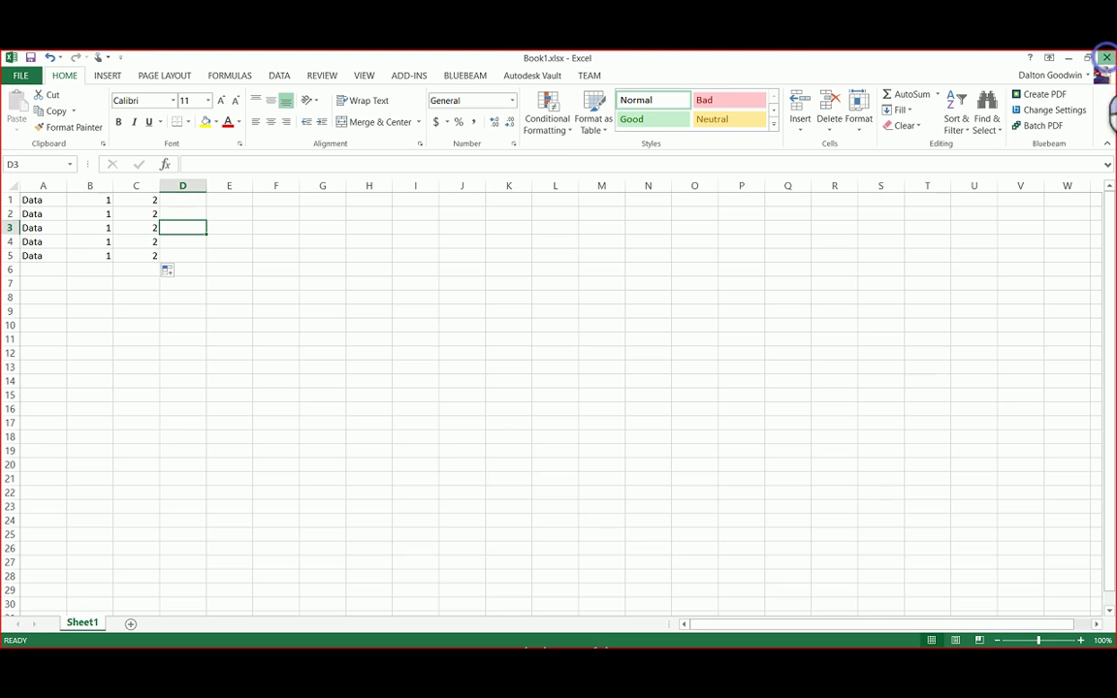
# Close Excel and open AutoCAD's Data Link Manager from the Annotate Tables panel.
pyautogui.click(1106, 57)
pyautogui.click(414, 236)
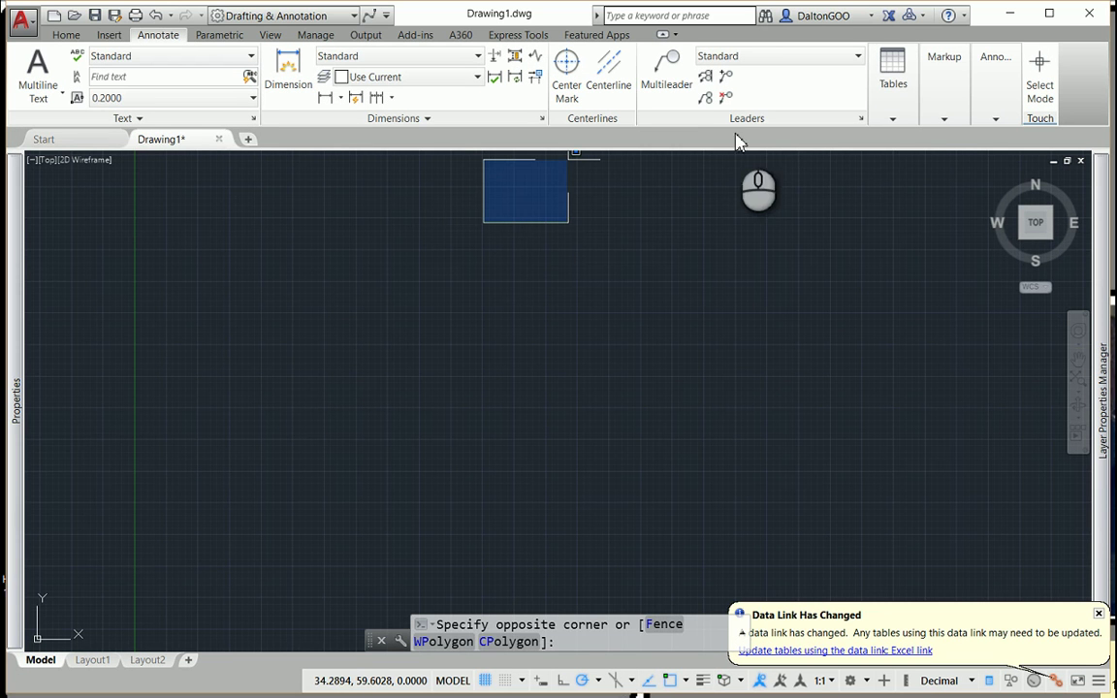
pyautogui.click(898, 92)
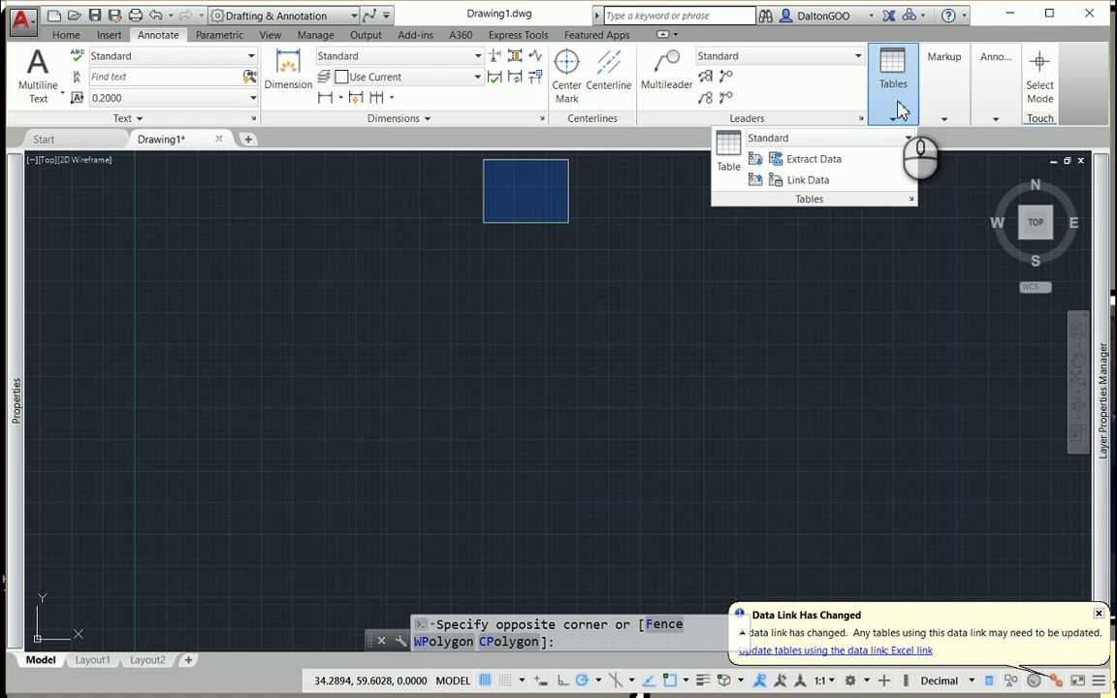
pyautogui.click(823, 180)
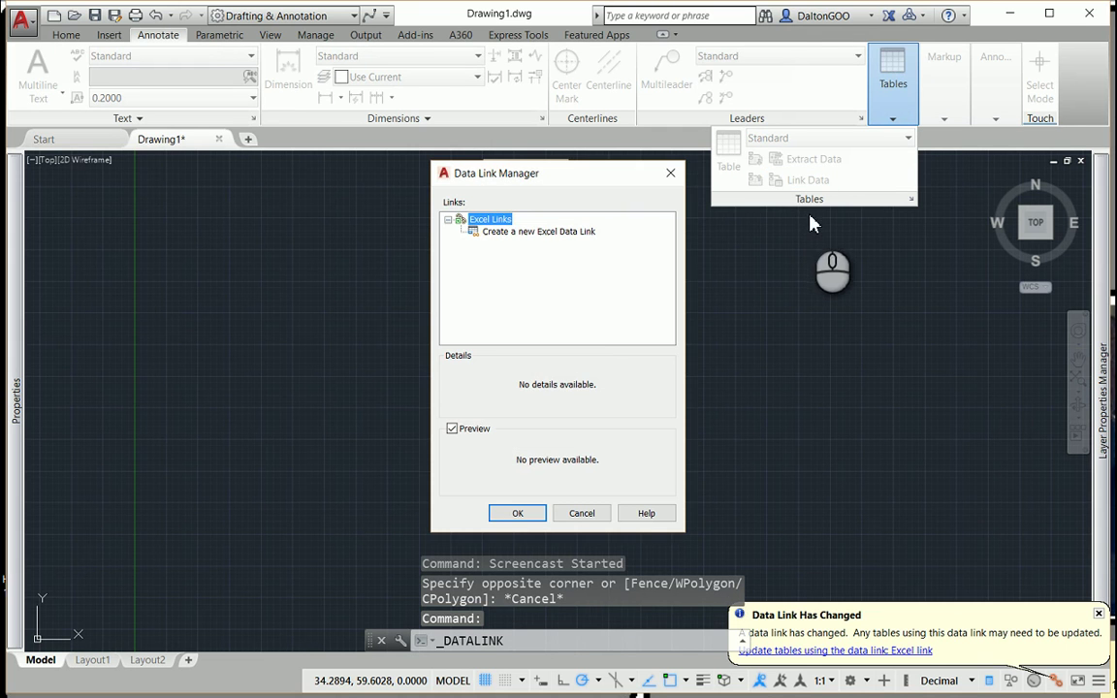
# Create a new Excel data link named Link and open its setup dialog.
pyautogui.click(530, 236)
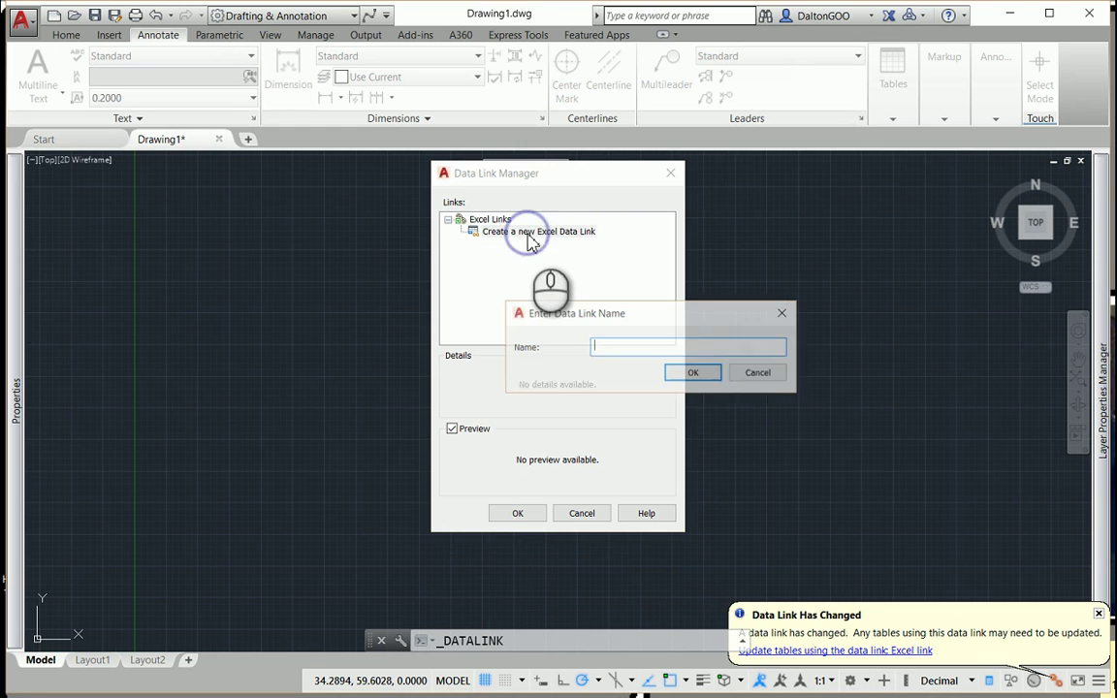
pyautogui.click(629, 344)
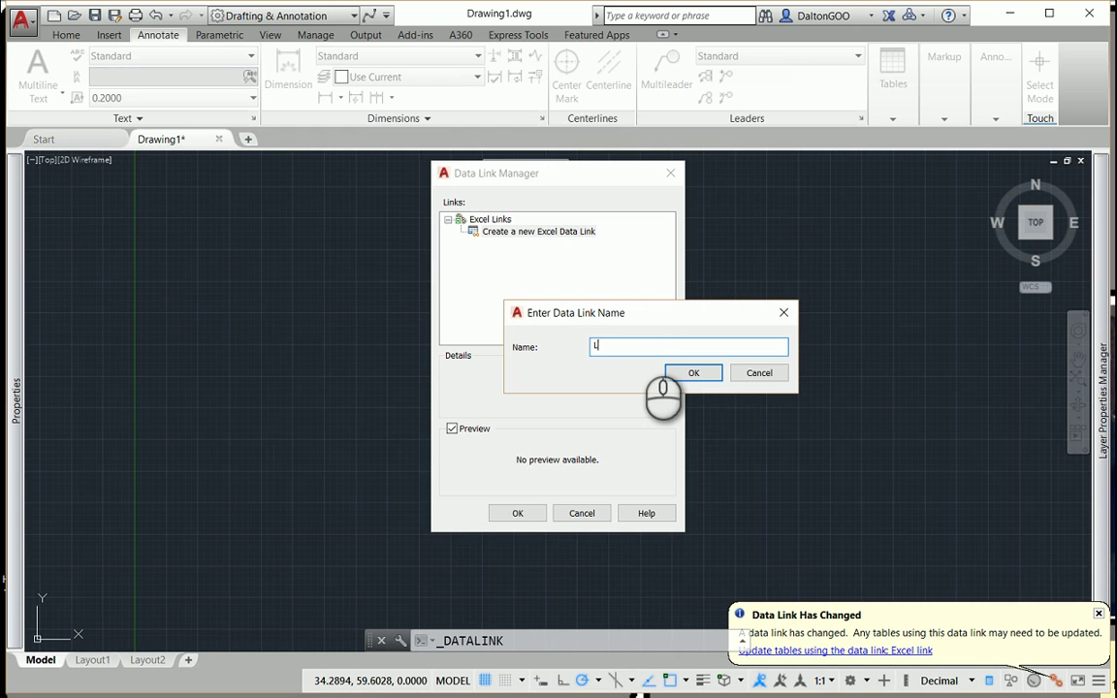
pyautogui.click(708, 373)
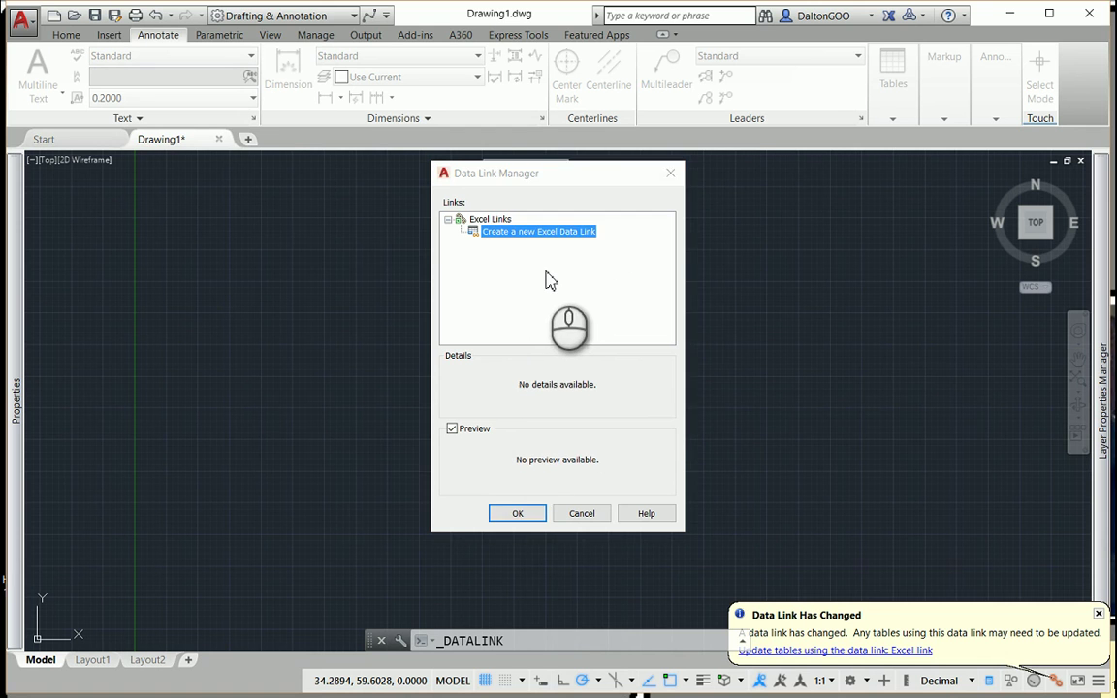
pyautogui.doubleClick(529, 231)
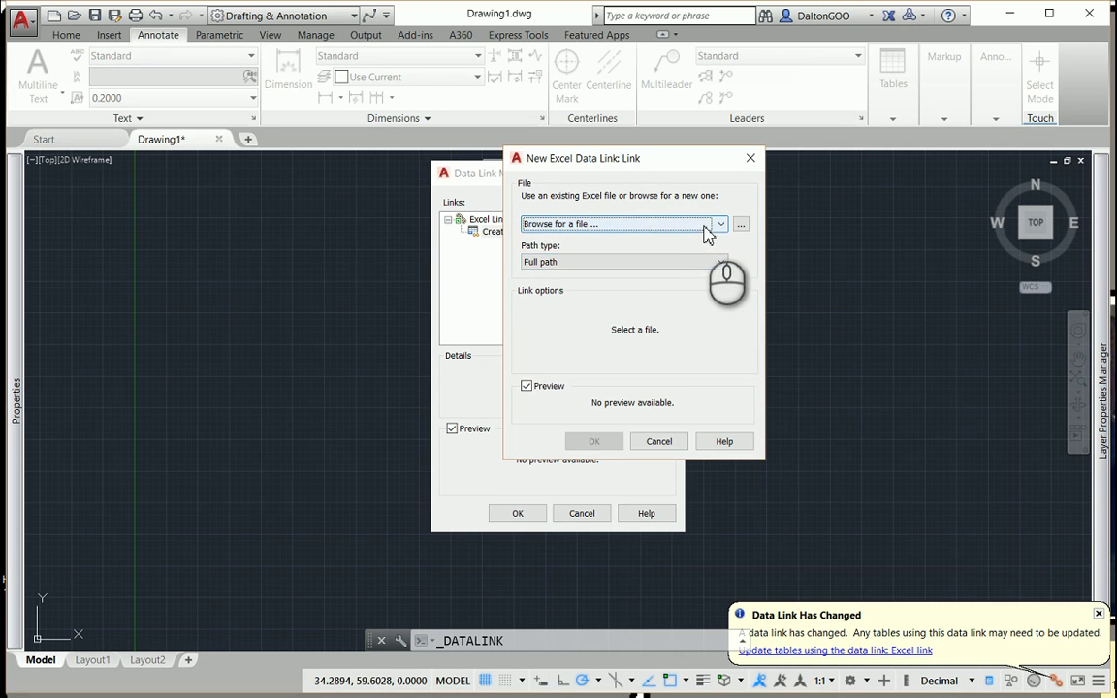
# Point Link at Book1.xlsx using a full path and confirm the link.
pyautogui.click(714, 265)
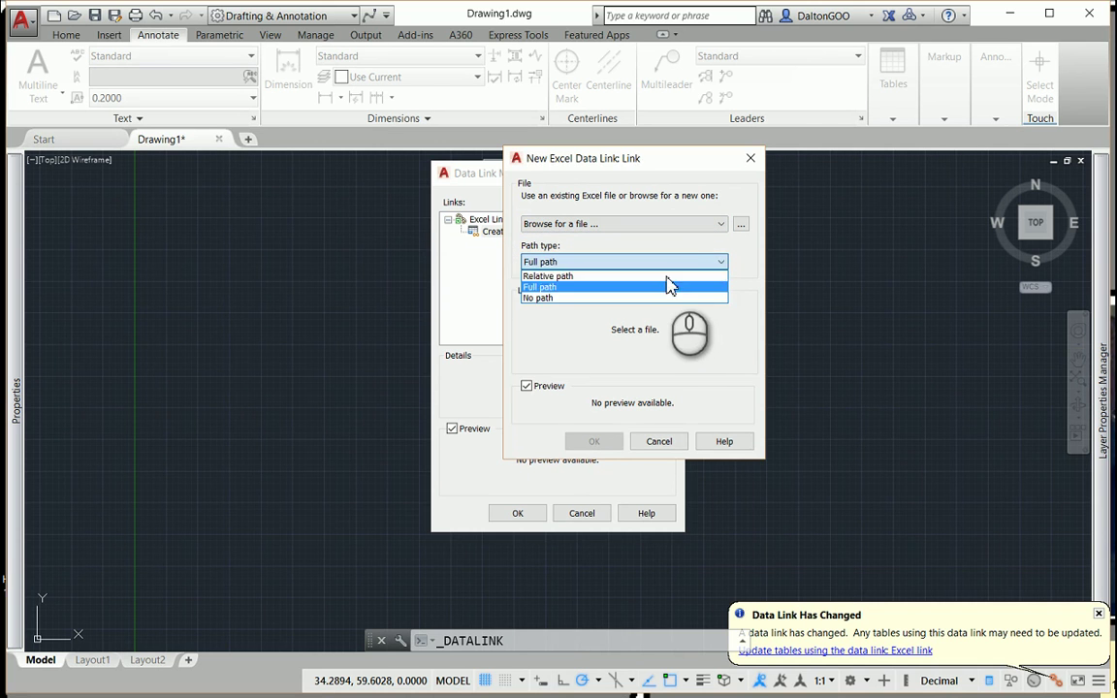
pyautogui.click(698, 258)
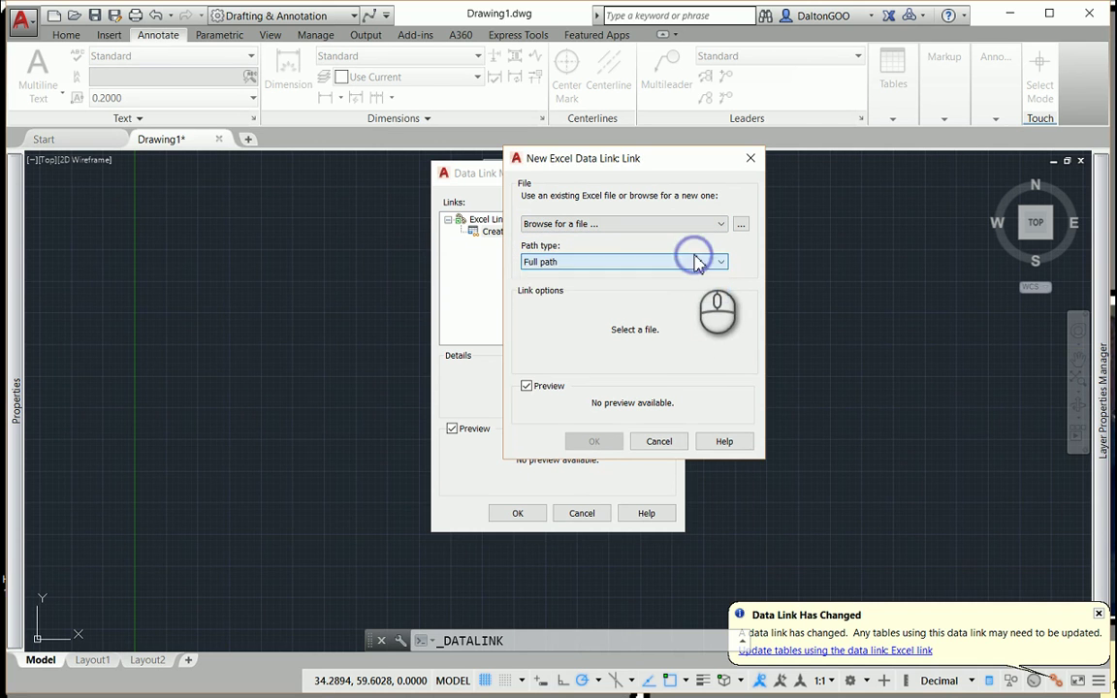
pyautogui.click(740, 226)
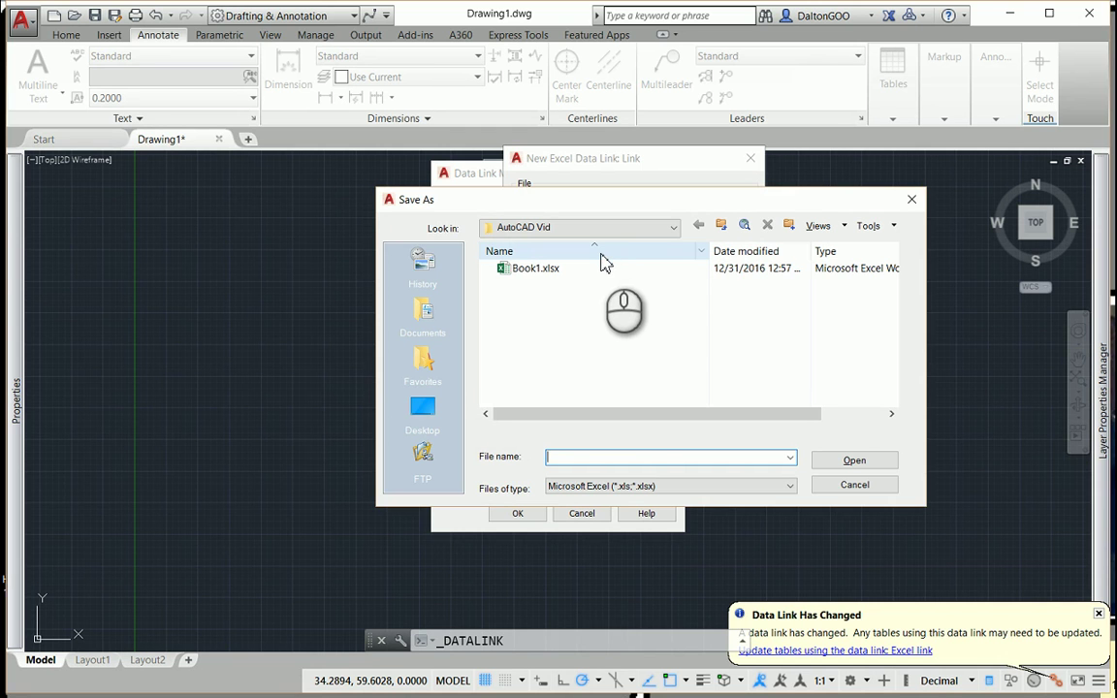
pyautogui.click(546, 270)
pyautogui.click(852, 465)
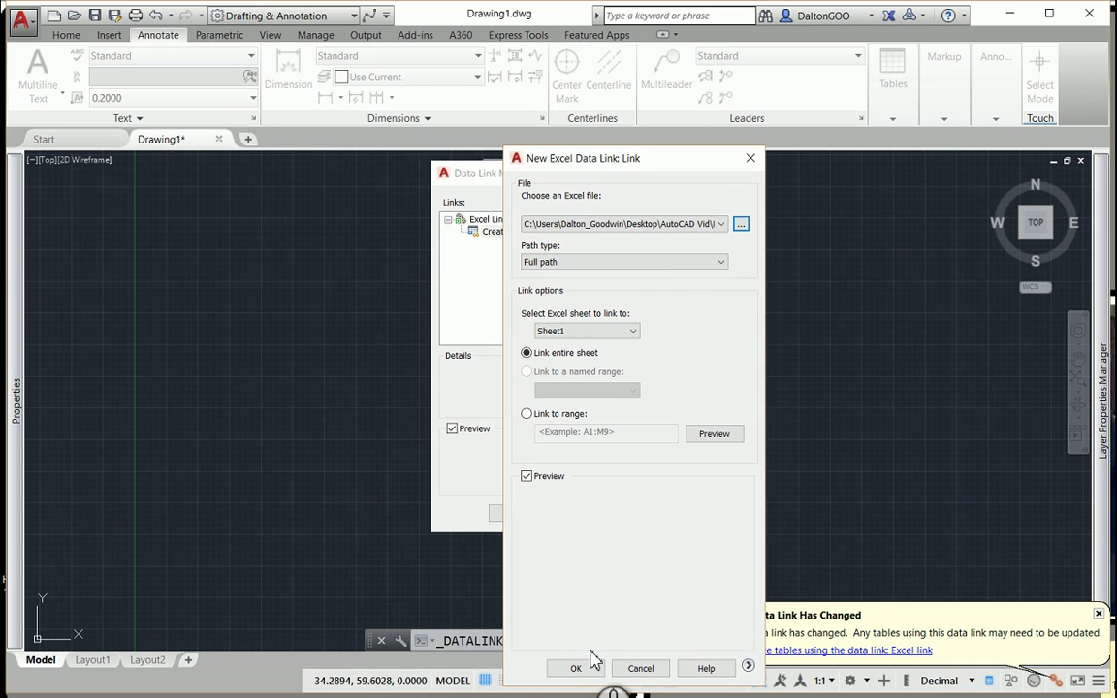
pyautogui.click(582, 666)
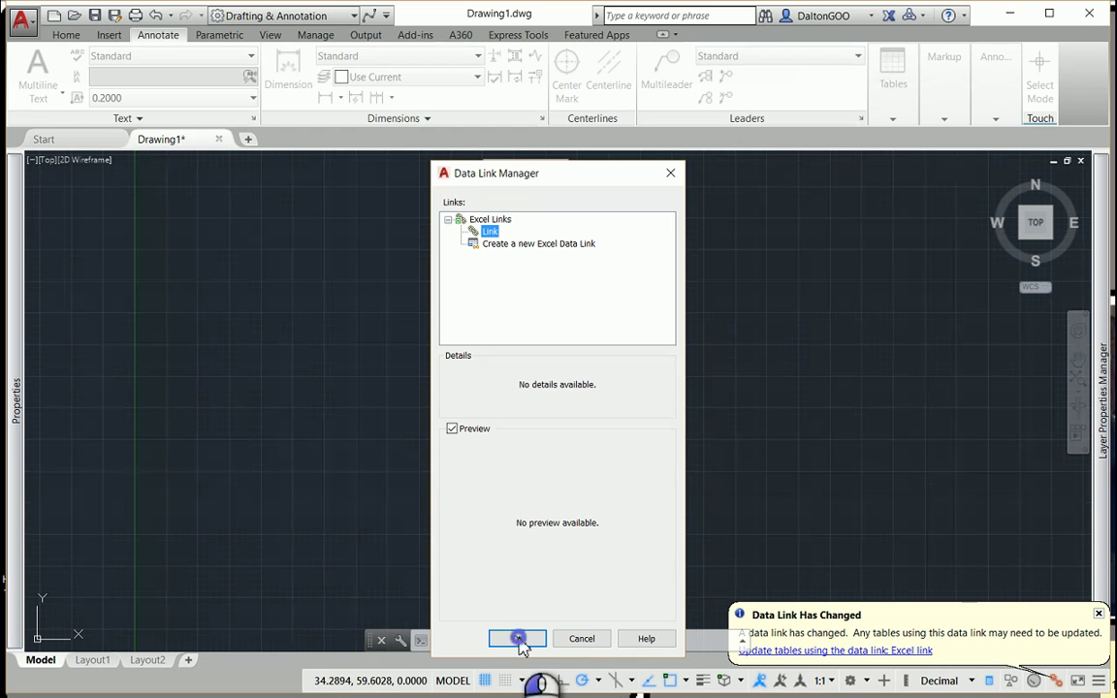
# Close the Data Link Manager and dismiss the data link change notice.
pyautogui.click(519, 639)
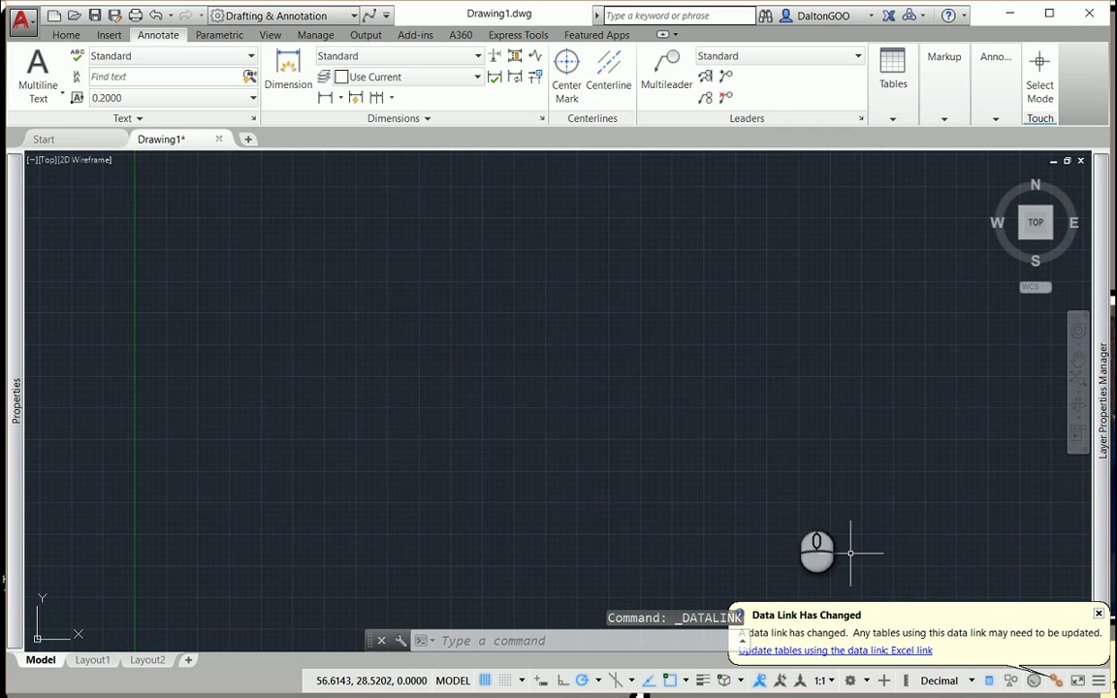
pyautogui.click(1095, 612)
pyautogui.click(1102, 398)
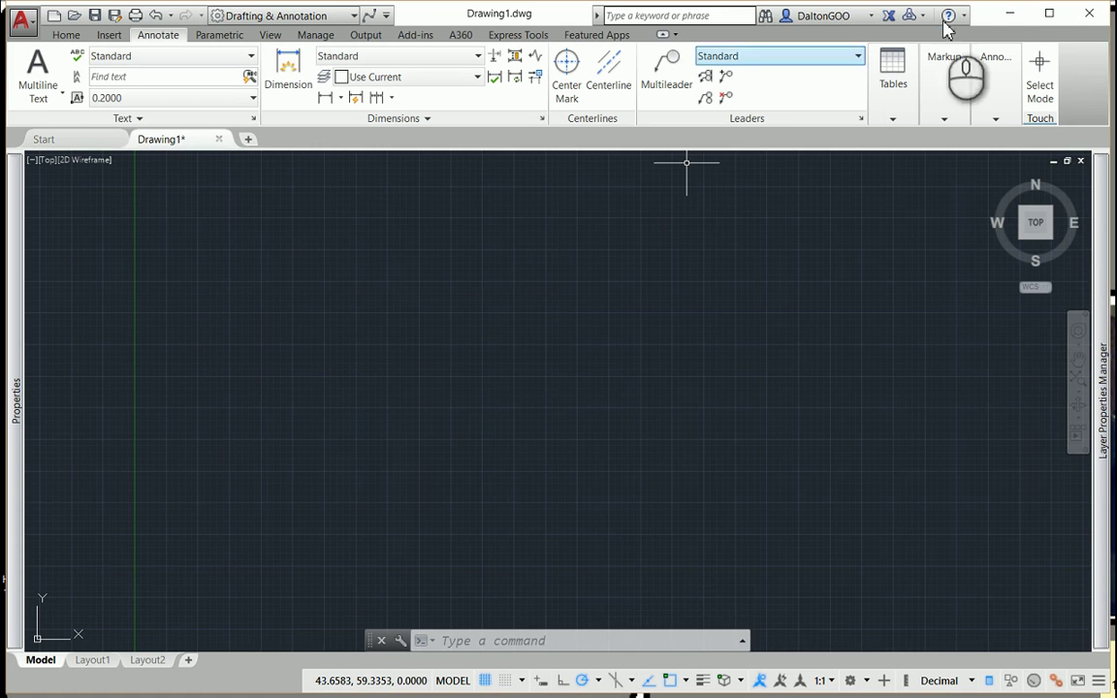
# Expand the Tables panel on the Annotate tab.
pyautogui.click(955, 76)
pyautogui.click(902, 103)
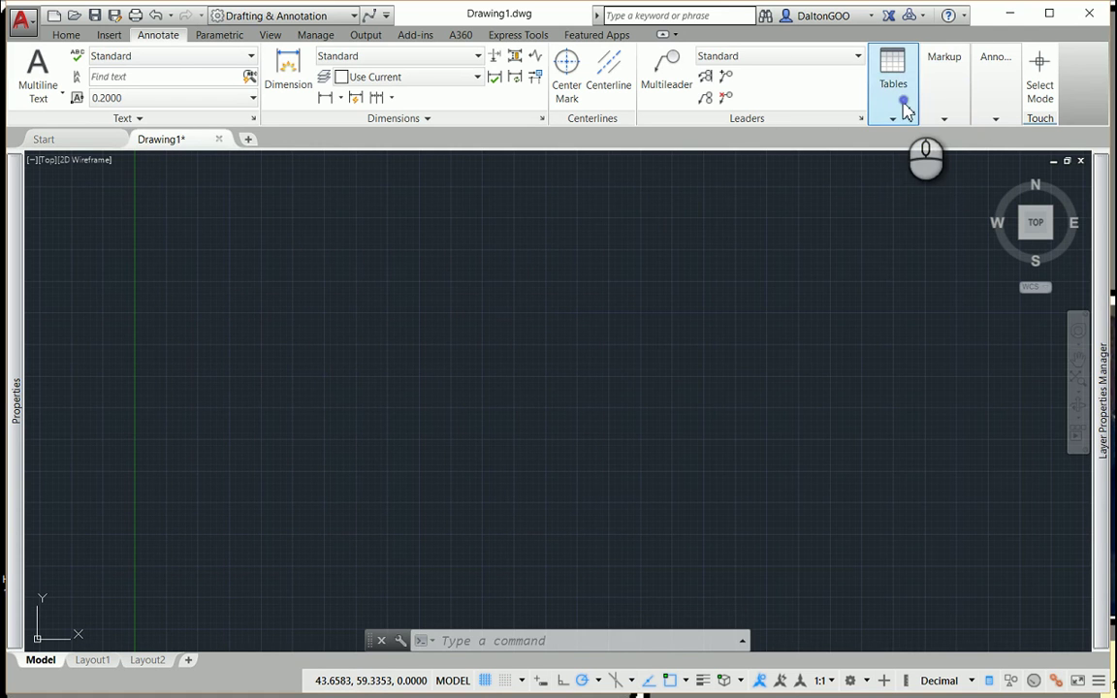
pyautogui.click(898, 109)
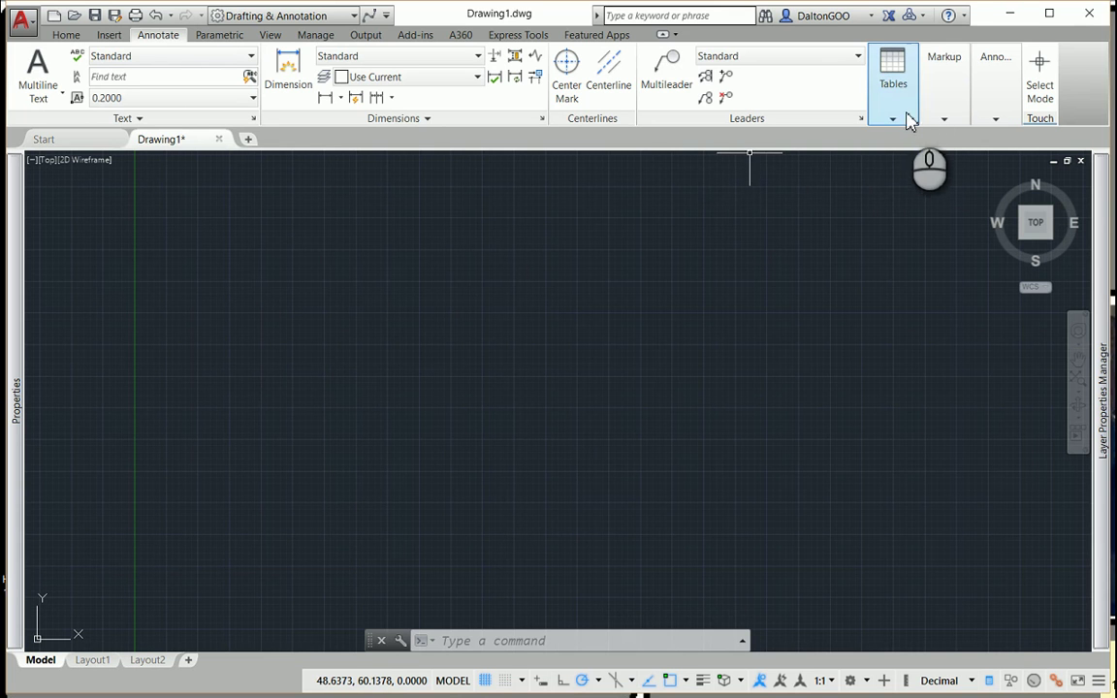
pyautogui.click(902, 109)
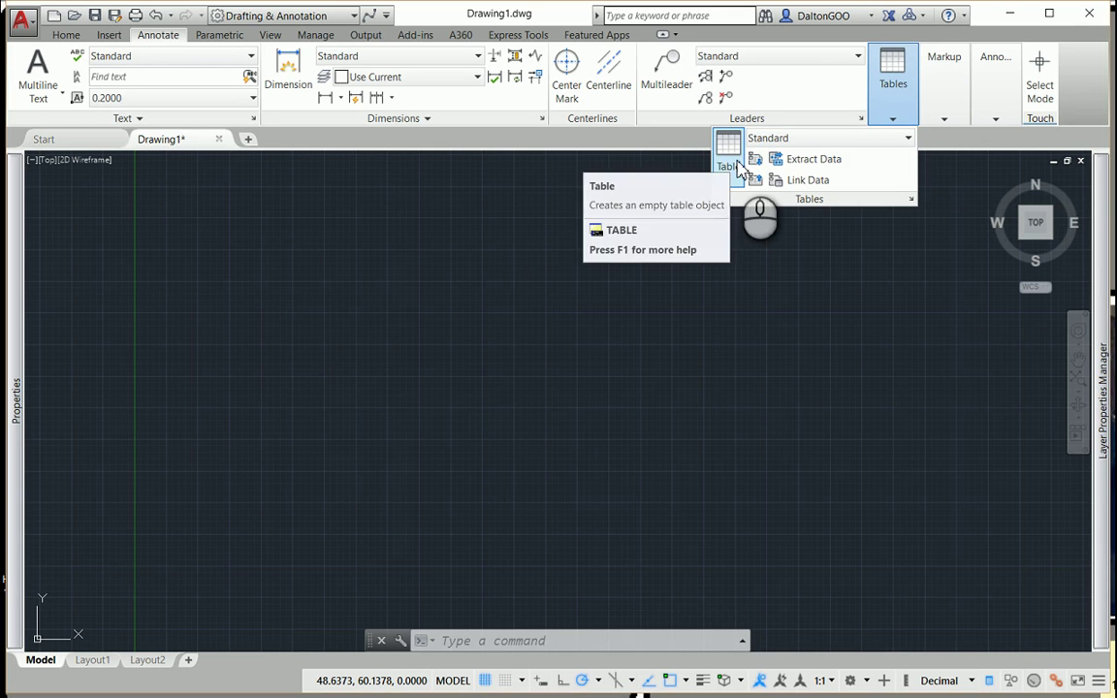
# Insert a new table sourced from the Link data link.
pyautogui.click(739, 167)
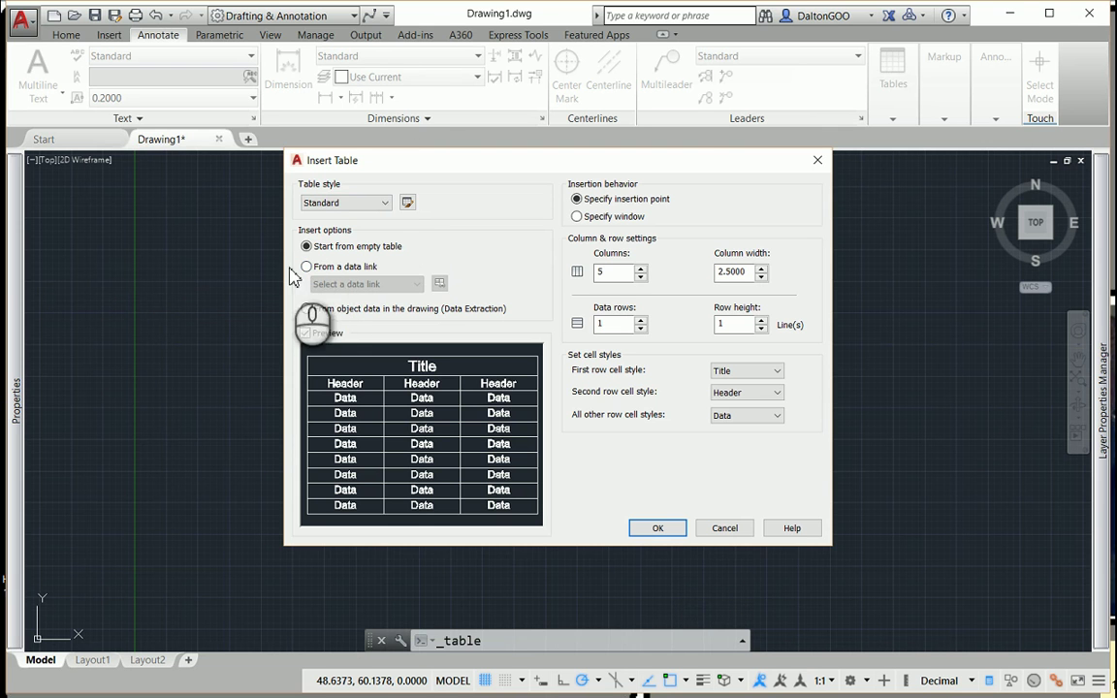
pyautogui.click(307, 266)
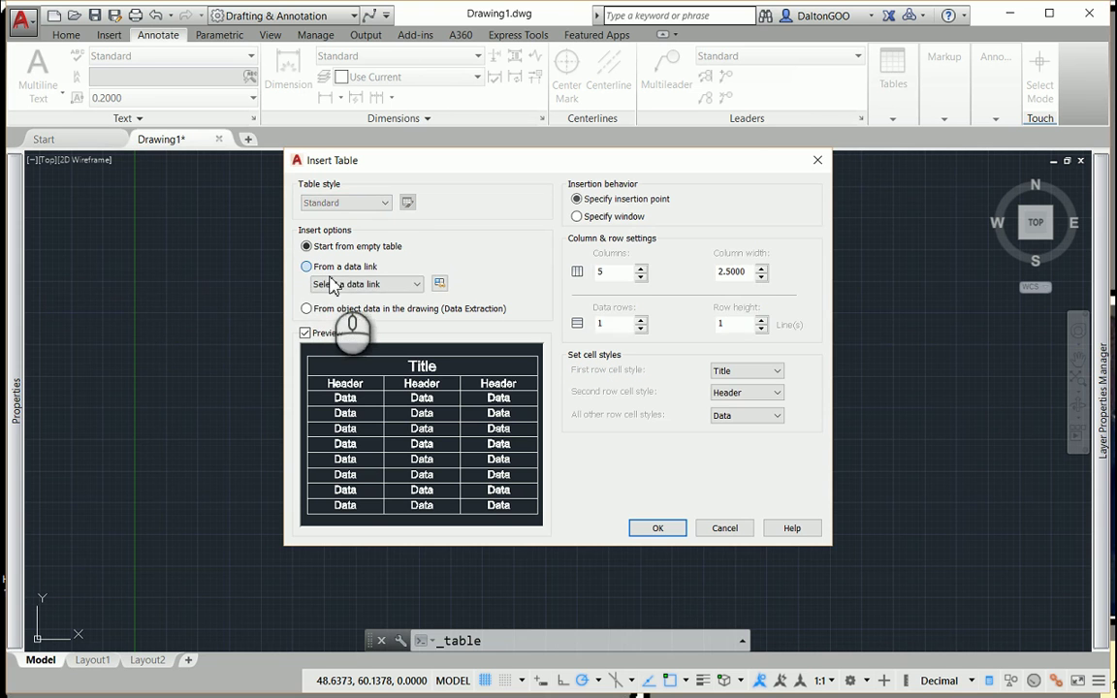
pyautogui.click(355, 285)
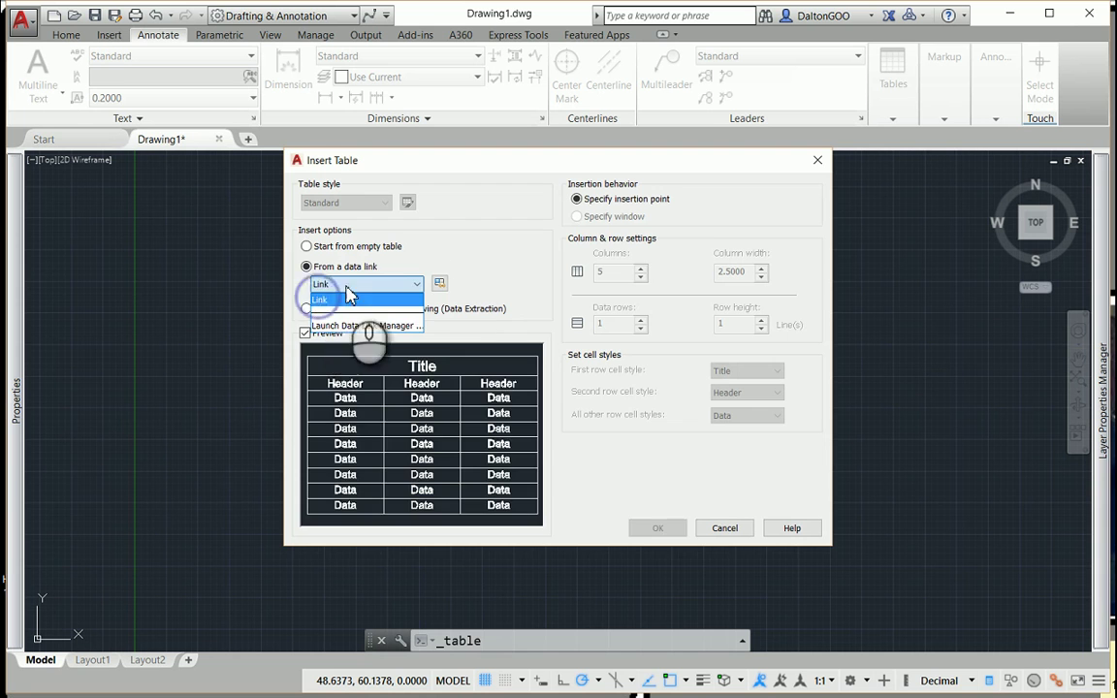
pyautogui.click(321, 301)
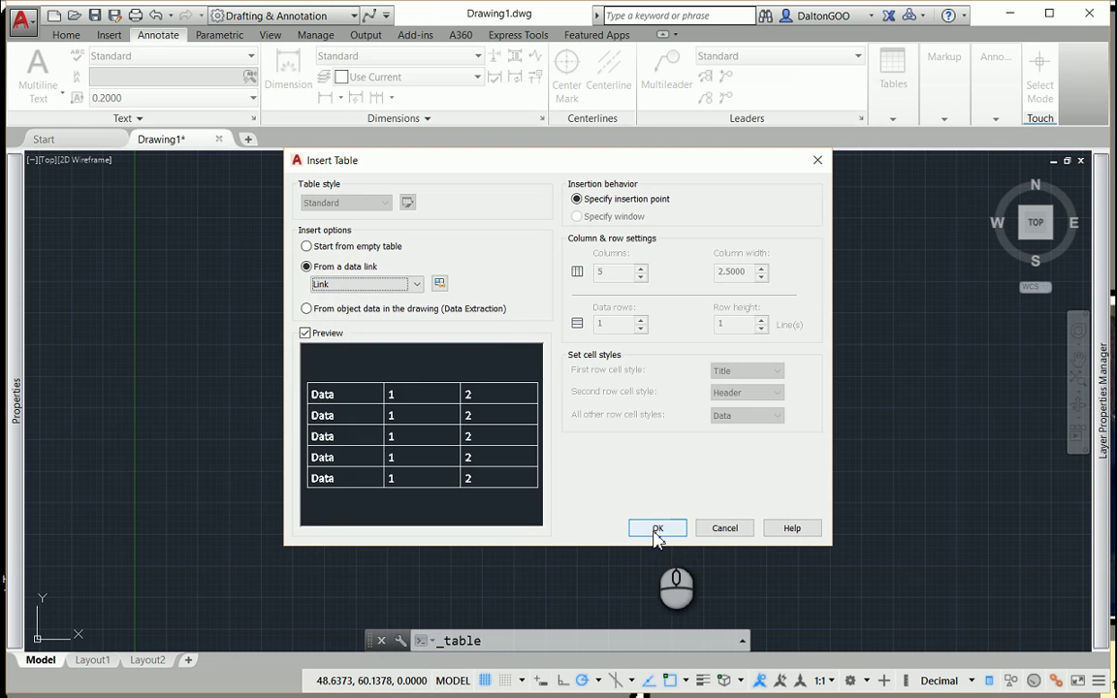
pyautogui.click(655, 531)
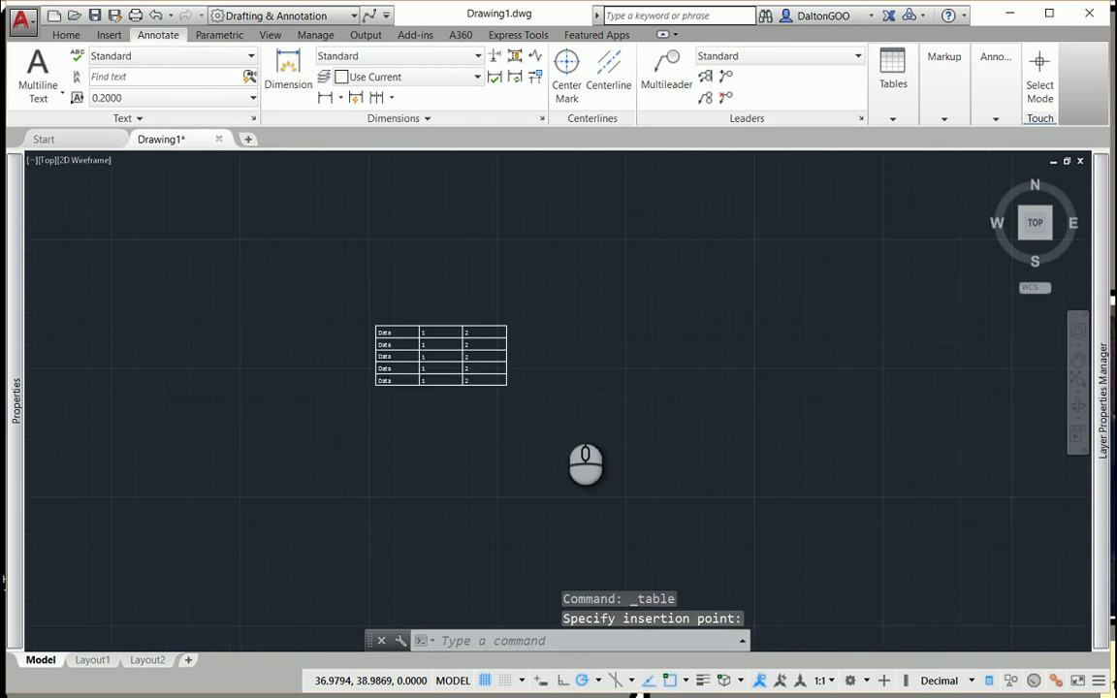
# Place the linked table on the canvas, zoom in on it and select it.
pyautogui.click(217, 254)
pyautogui.press('Escape')
pyautogui.moveTo(650, 416); pyautogui.dragTo(819, 473, button='middle')
pyautogui.scroll(4, 630, 417)
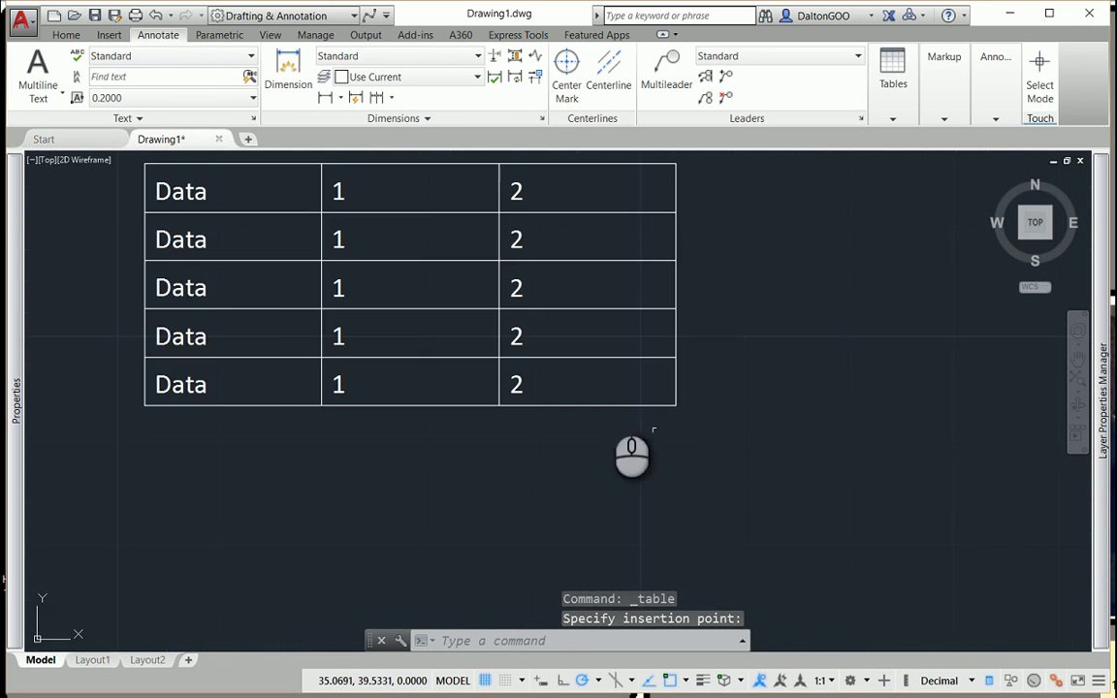
pyautogui.moveTo(576, 391); pyautogui.dragTo(752, 514, button='middle')
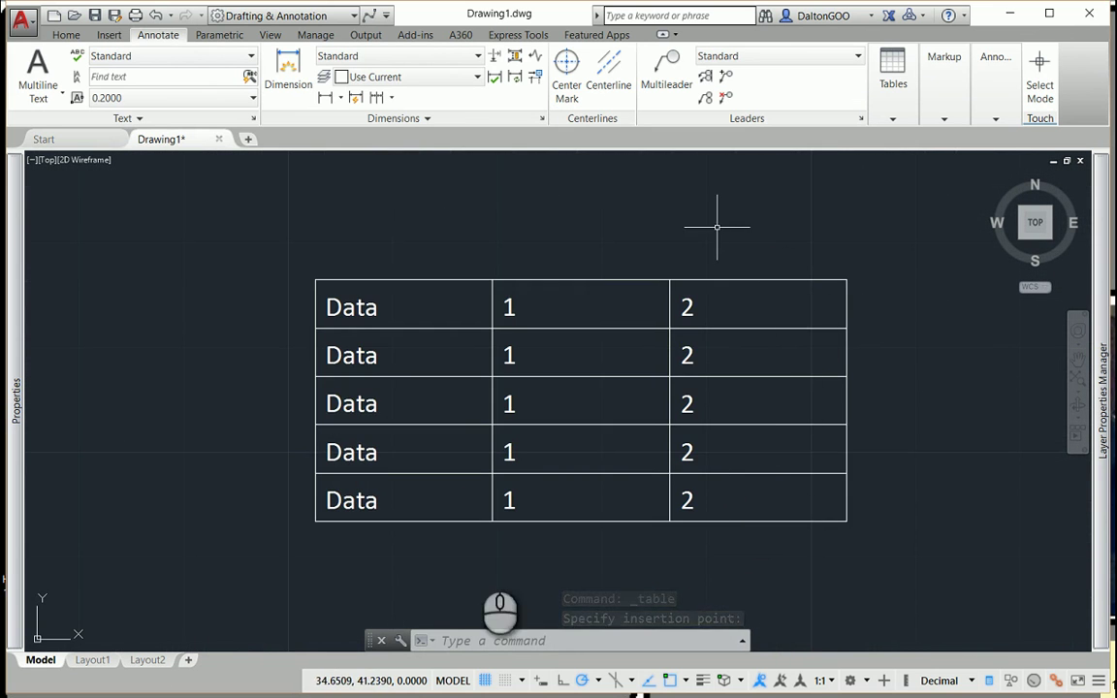
pyautogui.moveTo(541, 312)
pyautogui.mouseDown()
pyautogui.moveTo(566, 206)
pyautogui.moveTo(559, 247)
pyautogui.mouseUp()
# Select cell B1 of the linked table and unlock it.
pyautogui.click(531, 361)
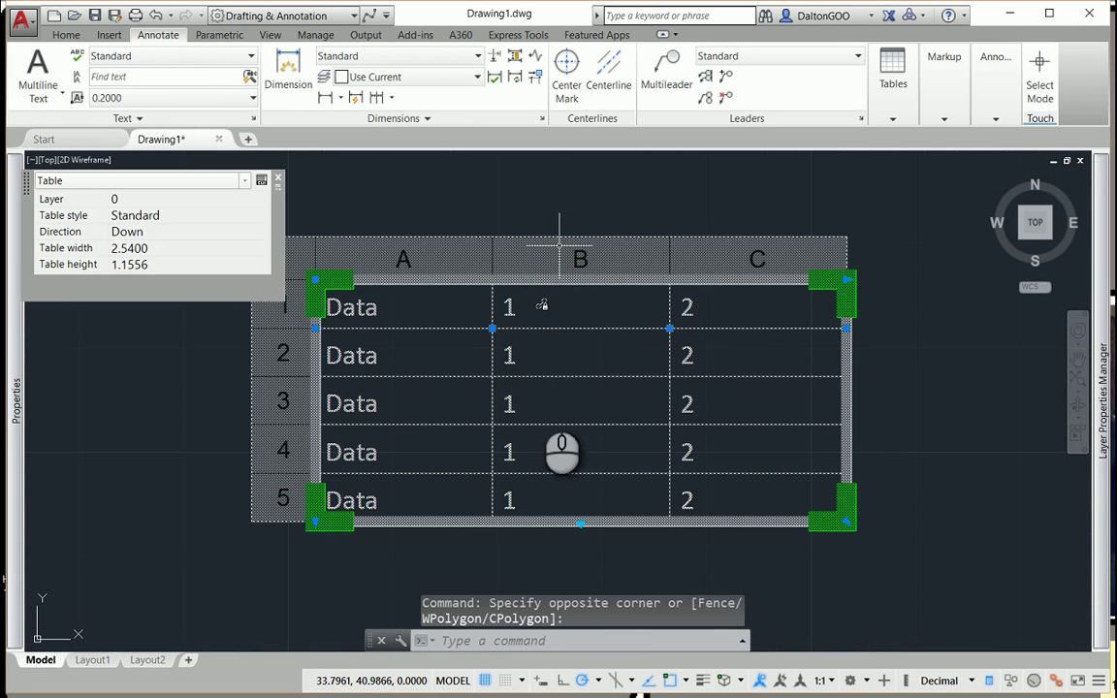
pyautogui.click(502, 318)
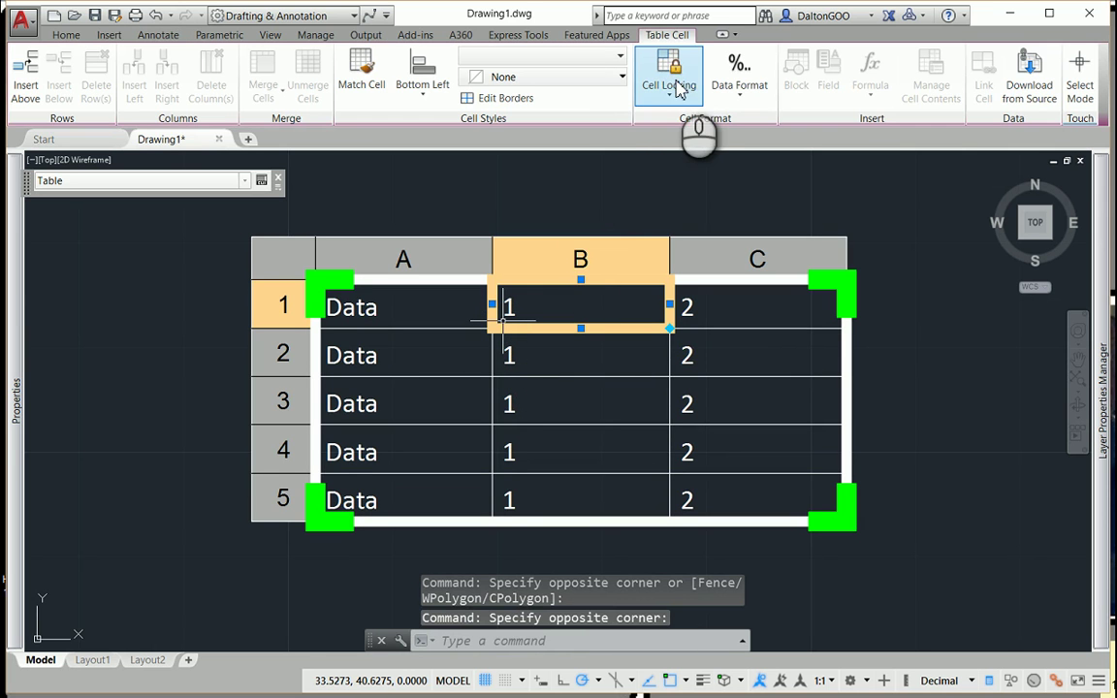
pyautogui.click(681, 87)
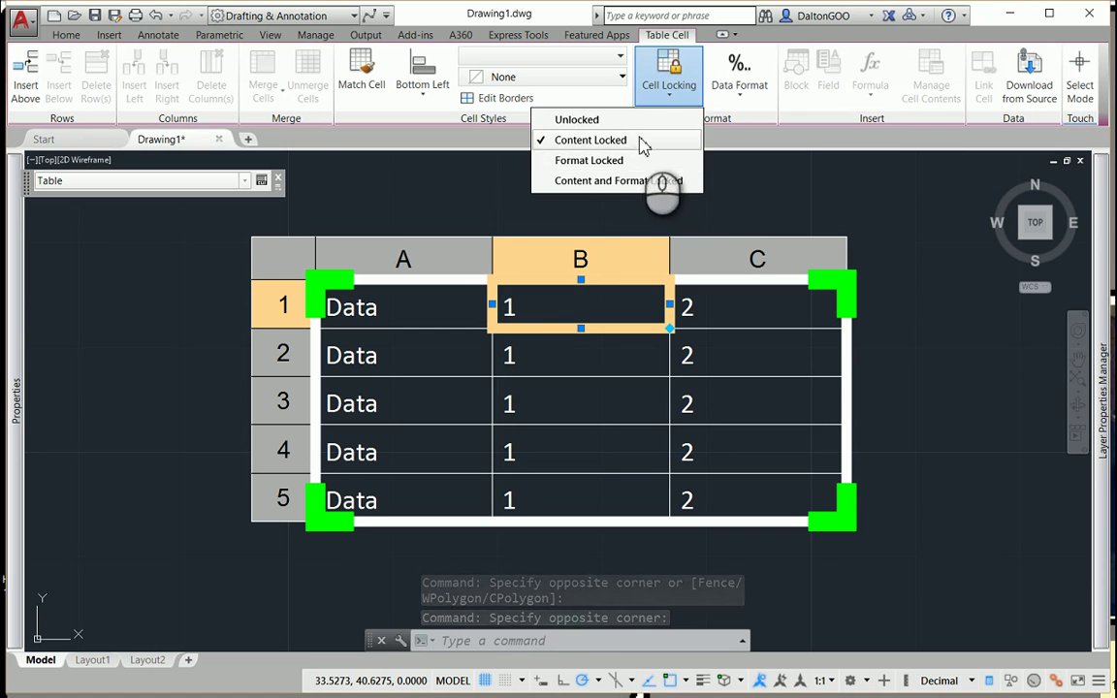
pyautogui.click(627, 126)
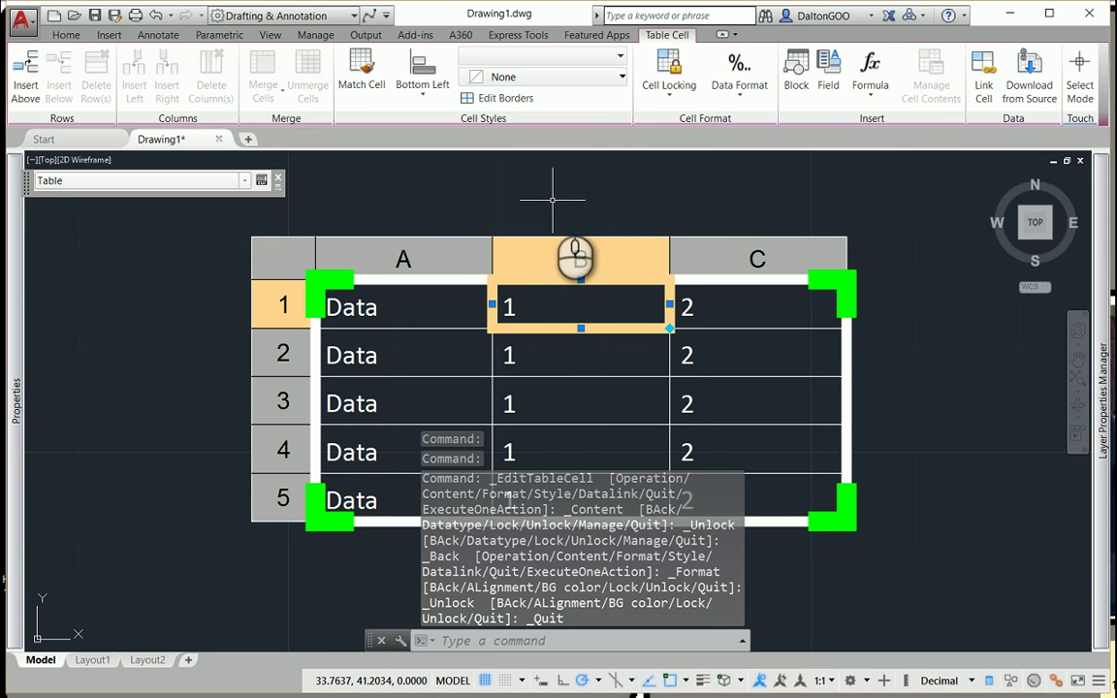
# Change the value of cell B1 from 1 to 121.
pyautogui.rightClick(509, 309)
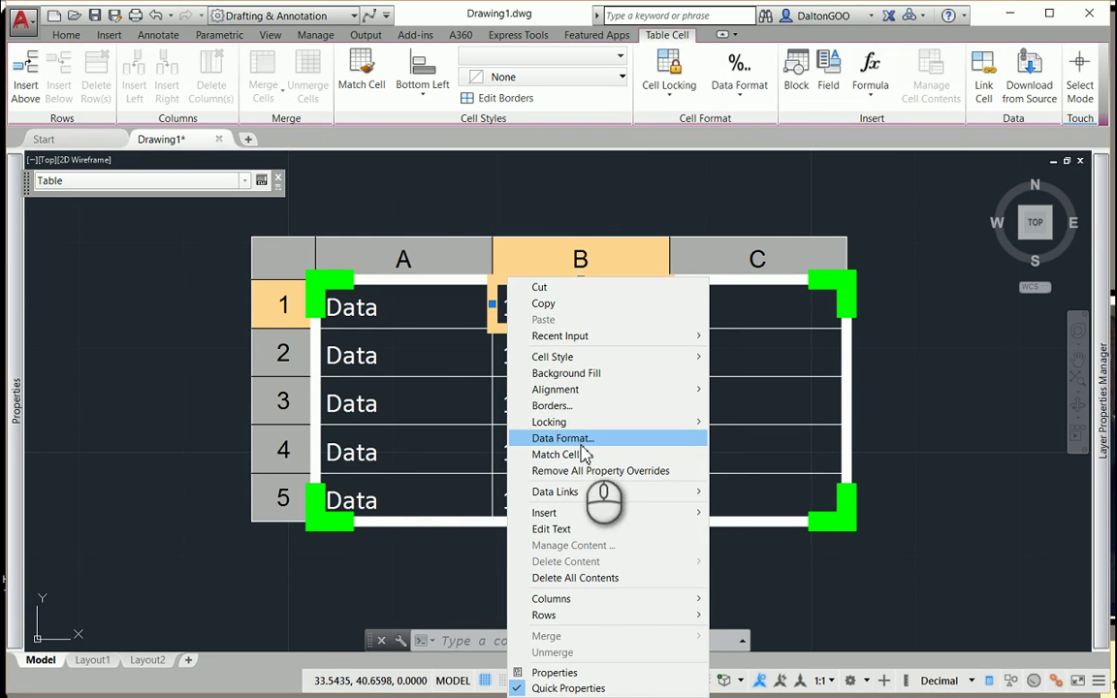
pyautogui.click(567, 528)
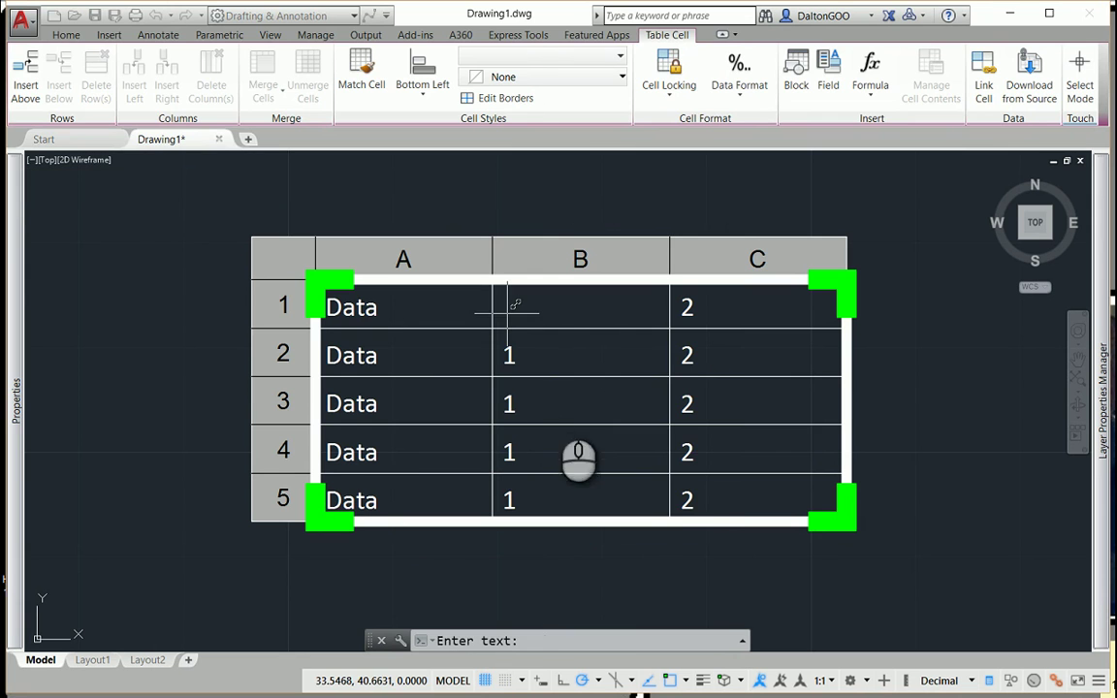
pyautogui.click(630, 466)
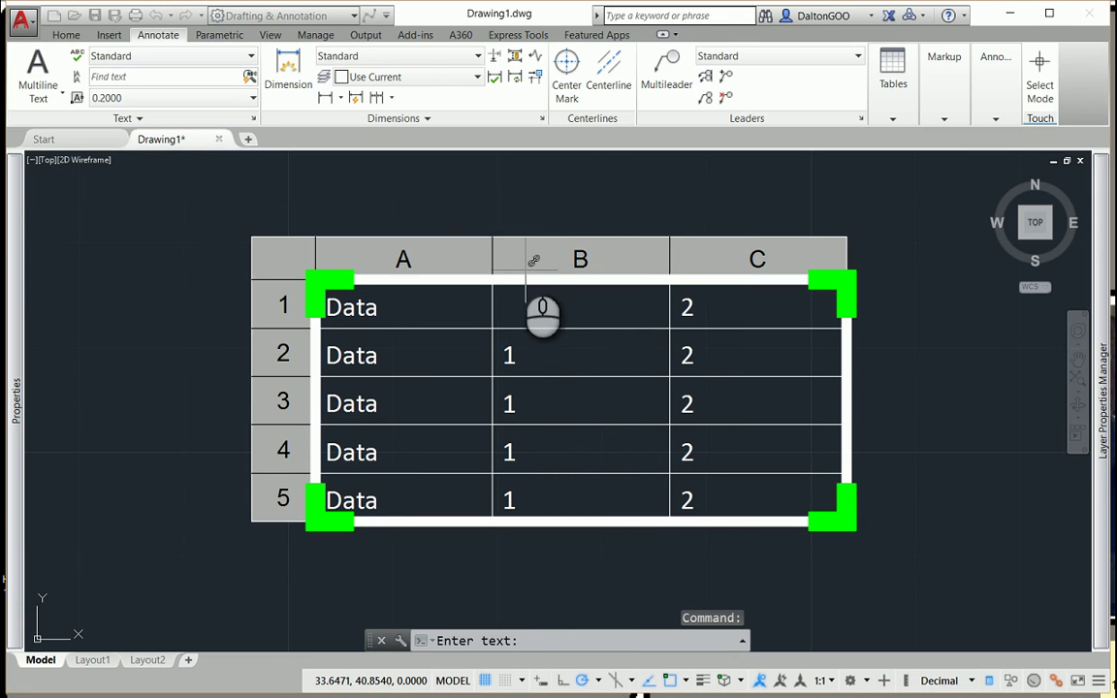
pyautogui.write('12')
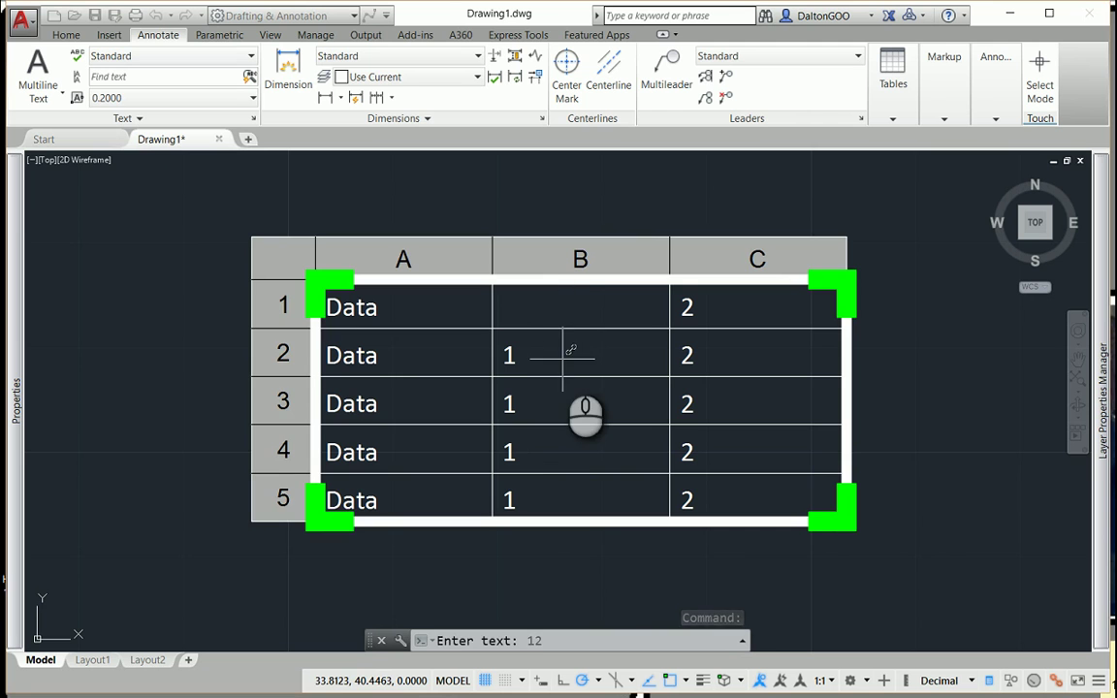
pyautogui.press('Return')
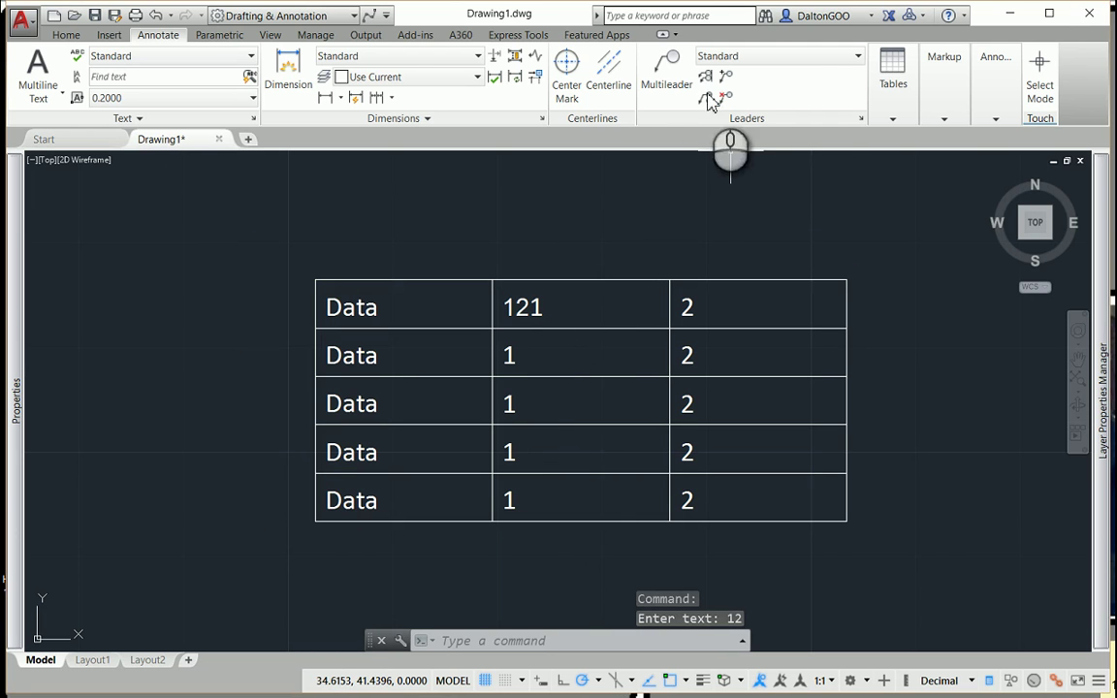
# Upload the table edit to Book1.xlsx and update all tables using the Link data link.
pyautogui.click(896, 82)
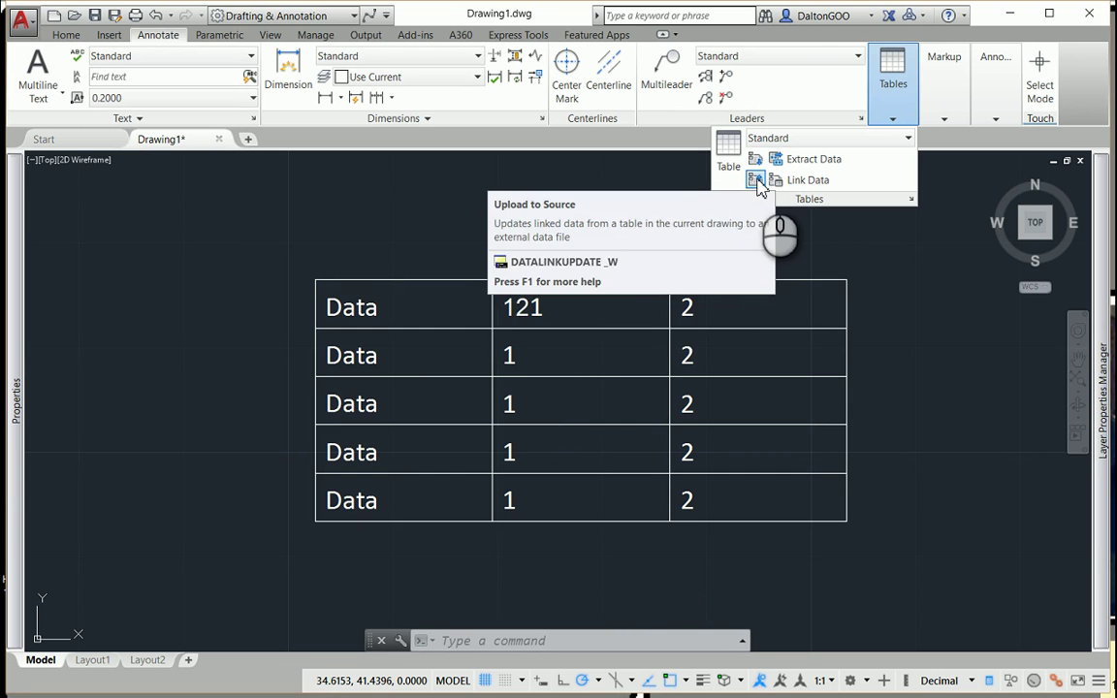
pyautogui.click(757, 181)
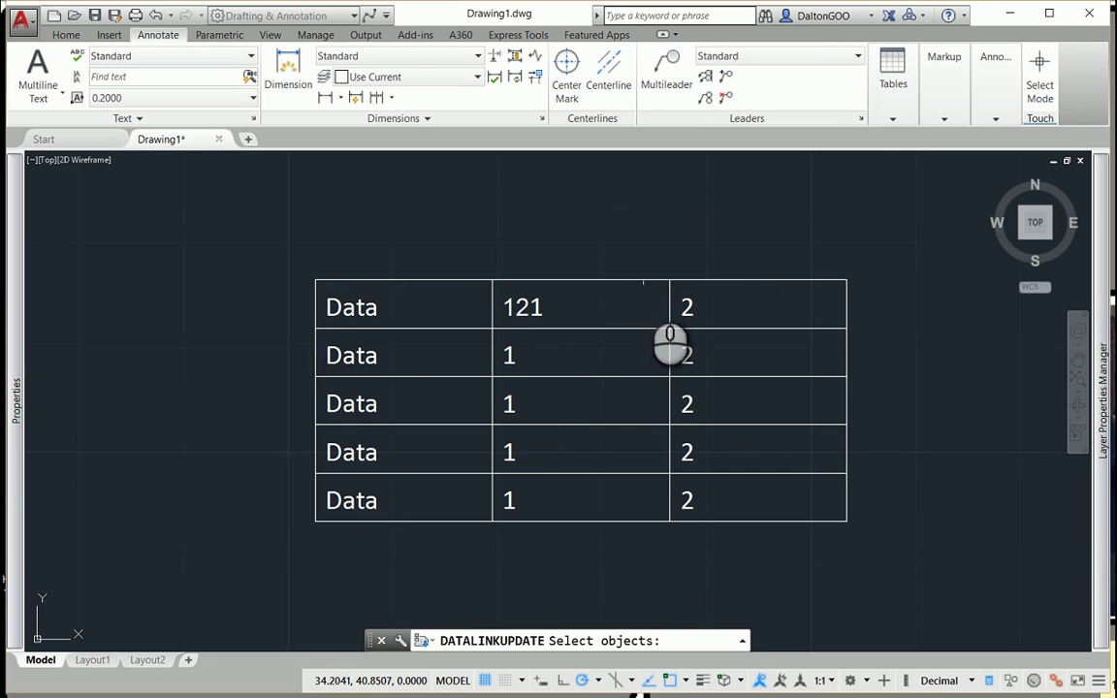
pyautogui.click(646, 282)
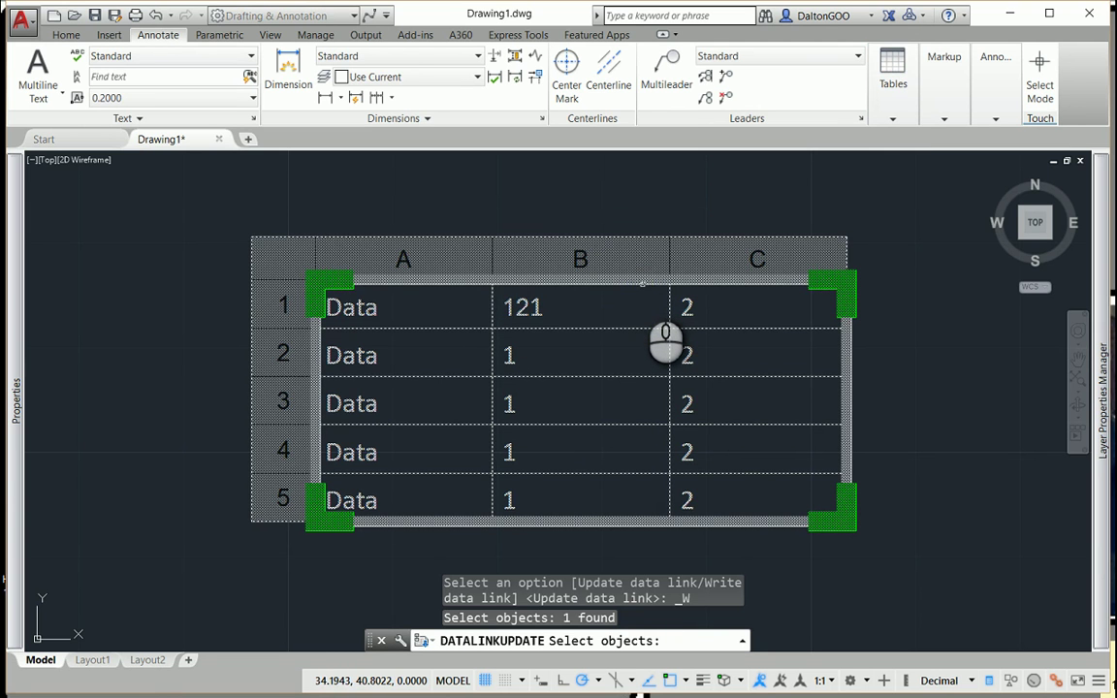
pyautogui.press('Return')
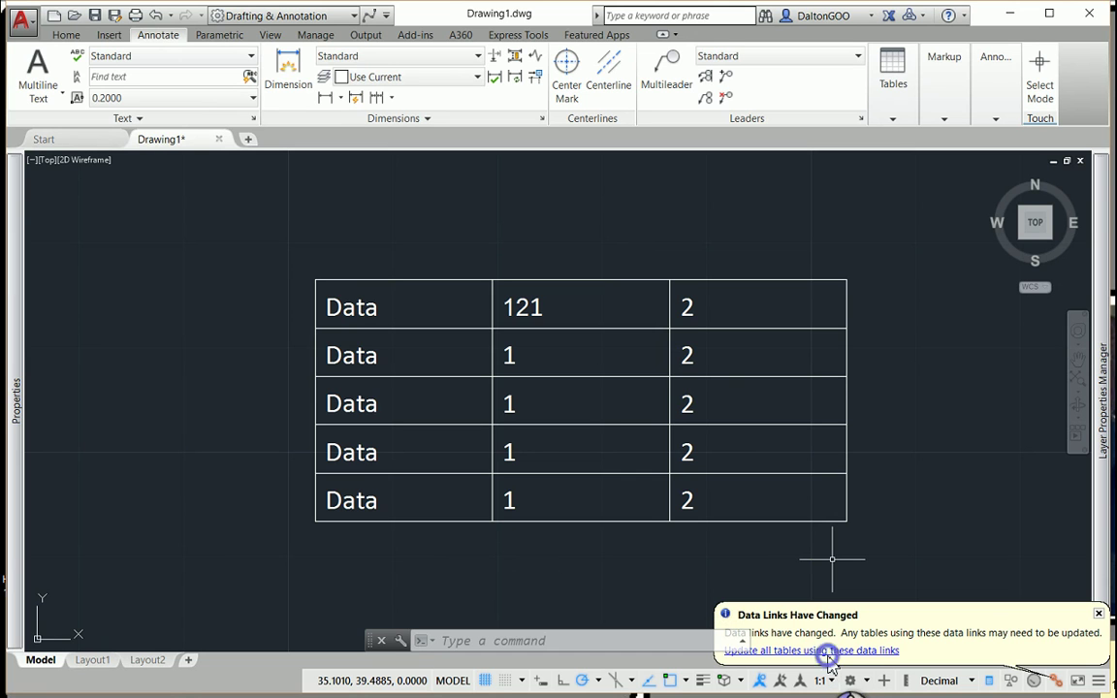
pyautogui.click(831, 654)
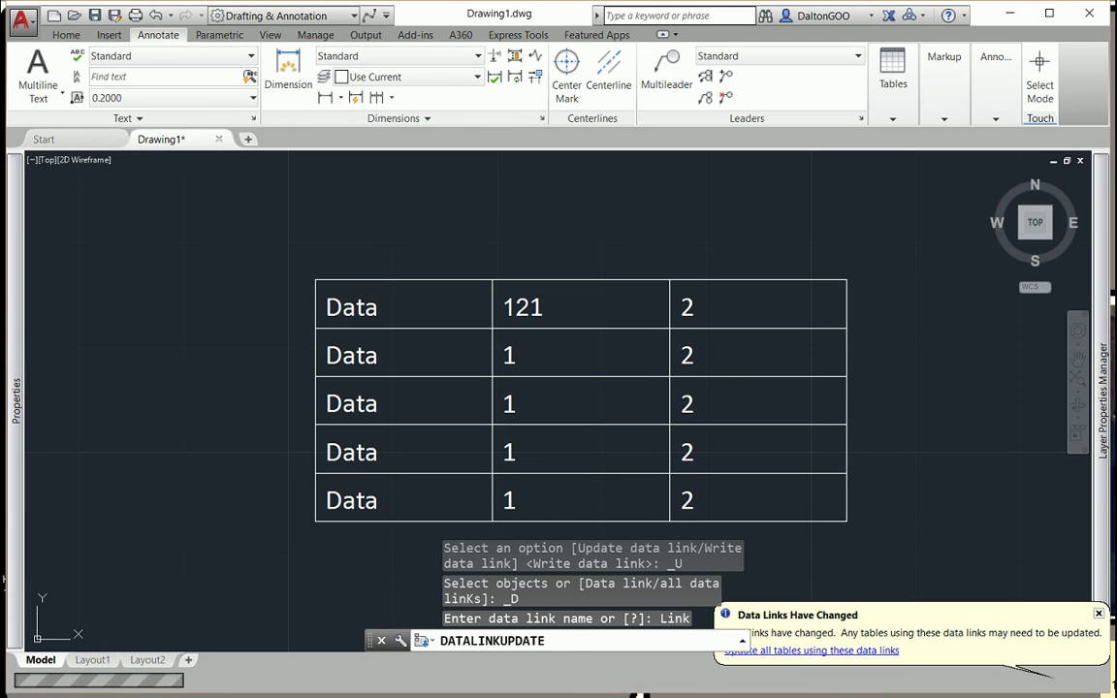
pyautogui.moveTo(480, 696)
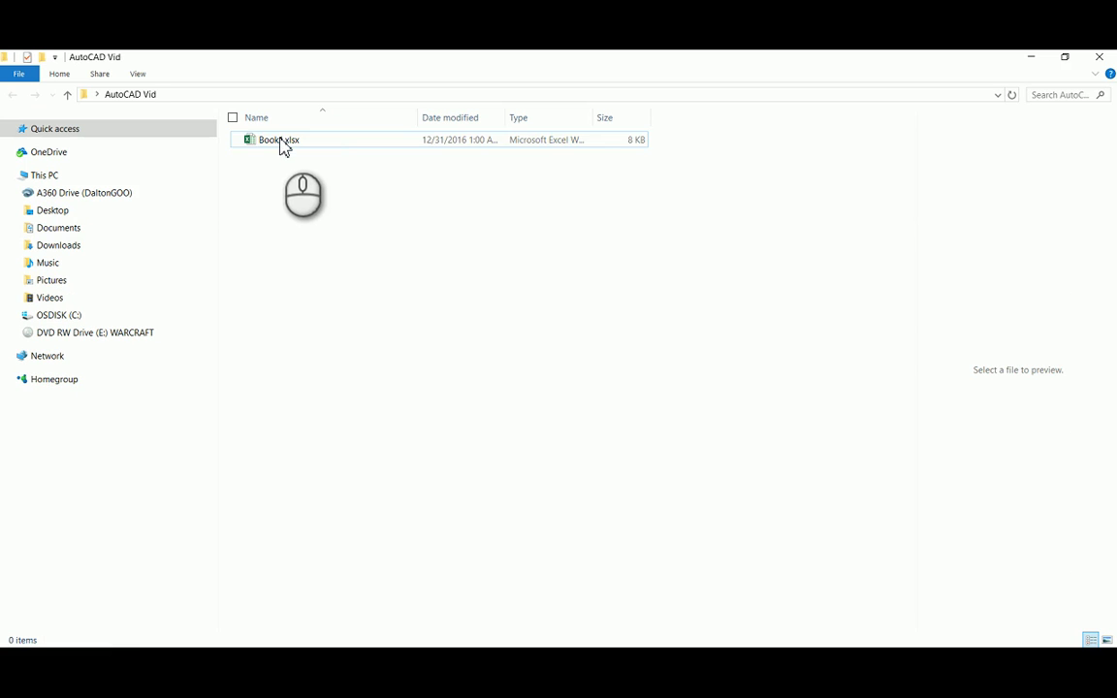
# Preview Book1.xlsx in File Explorer to confirm it contains 121, then switch to it in Excel.
pyautogui.click(279, 142)
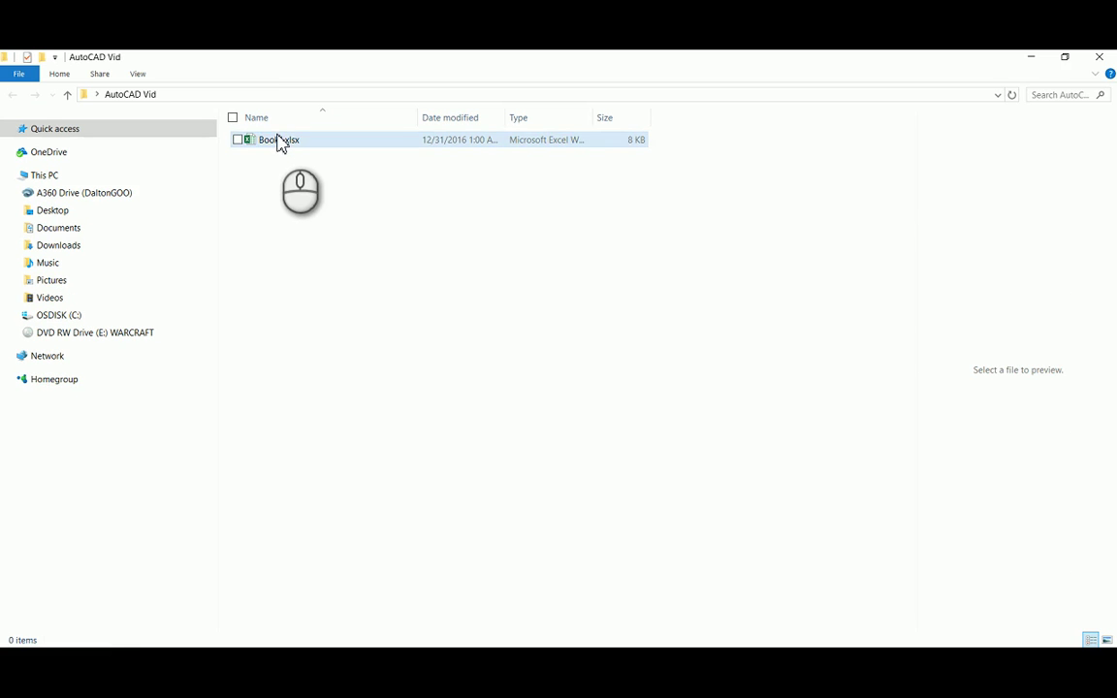
pyautogui.click(276, 140)
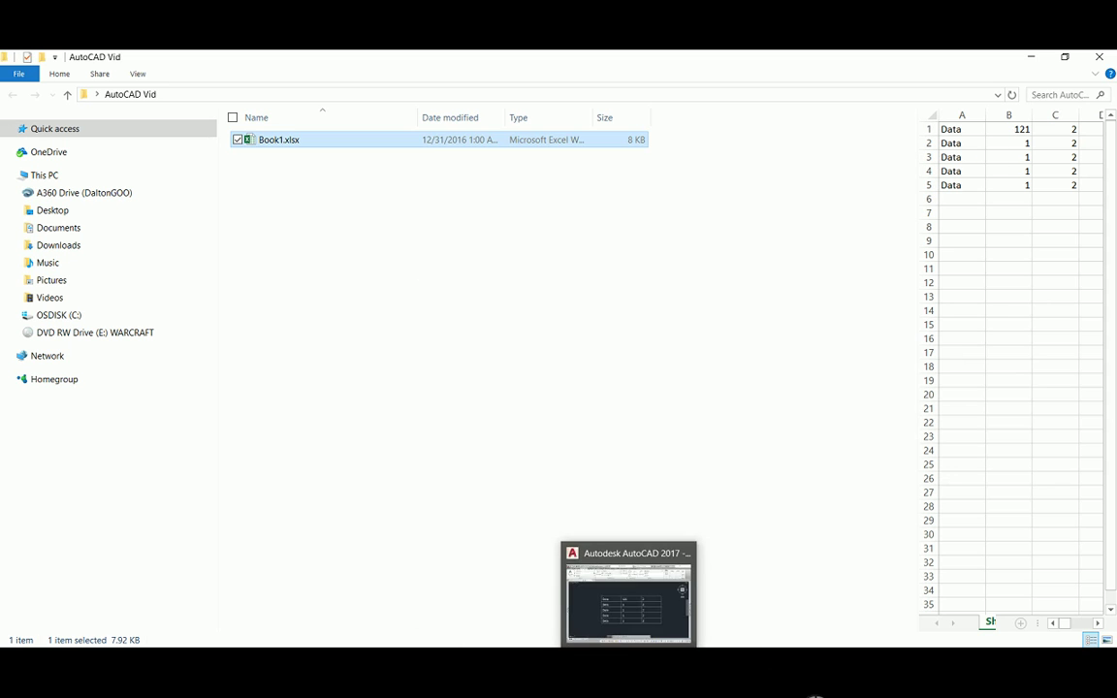
pyautogui.click(847, 665)
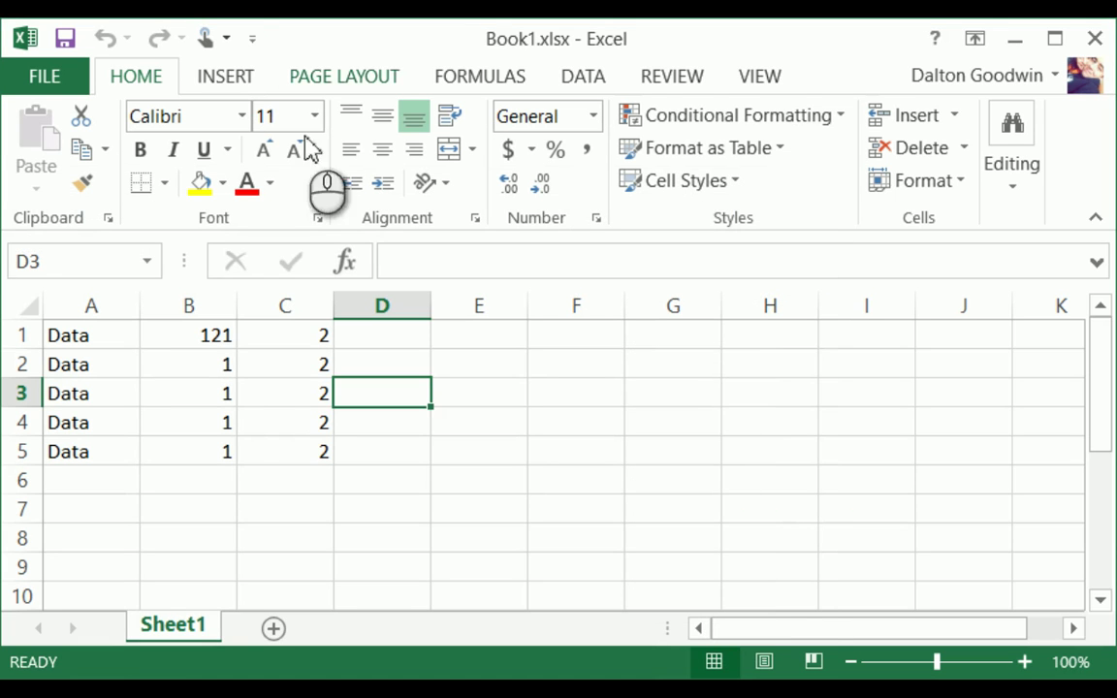
# Enter 122, 214, 1415 and 15122 into cells B2 through B5.
pyautogui.click(231, 370)
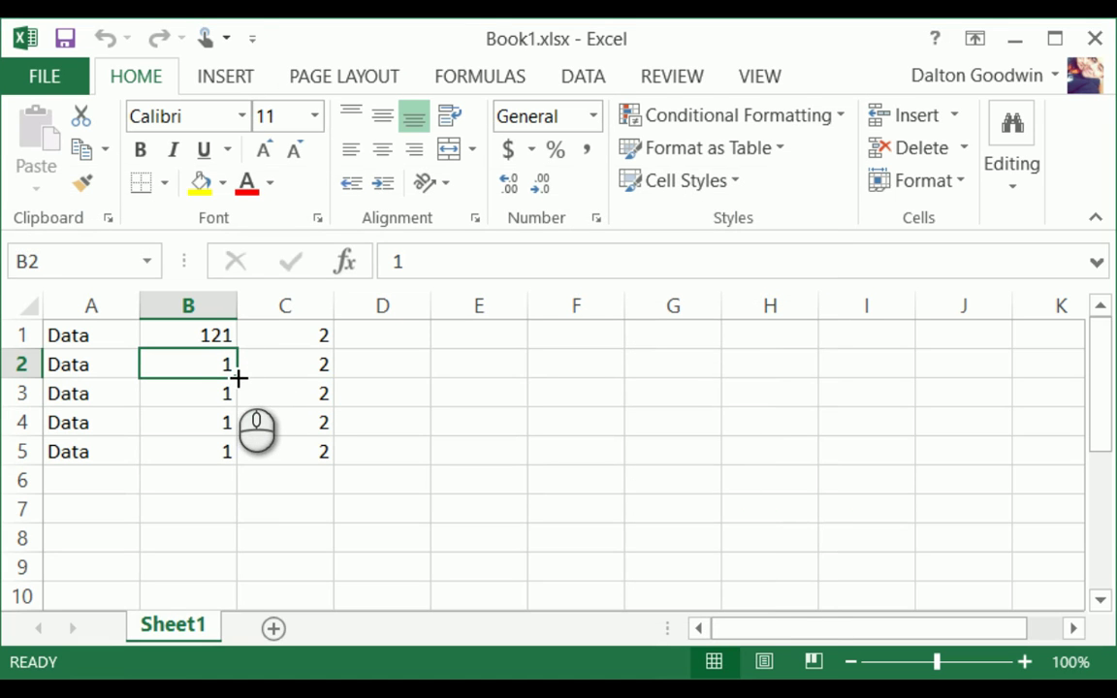
pyautogui.write('122')
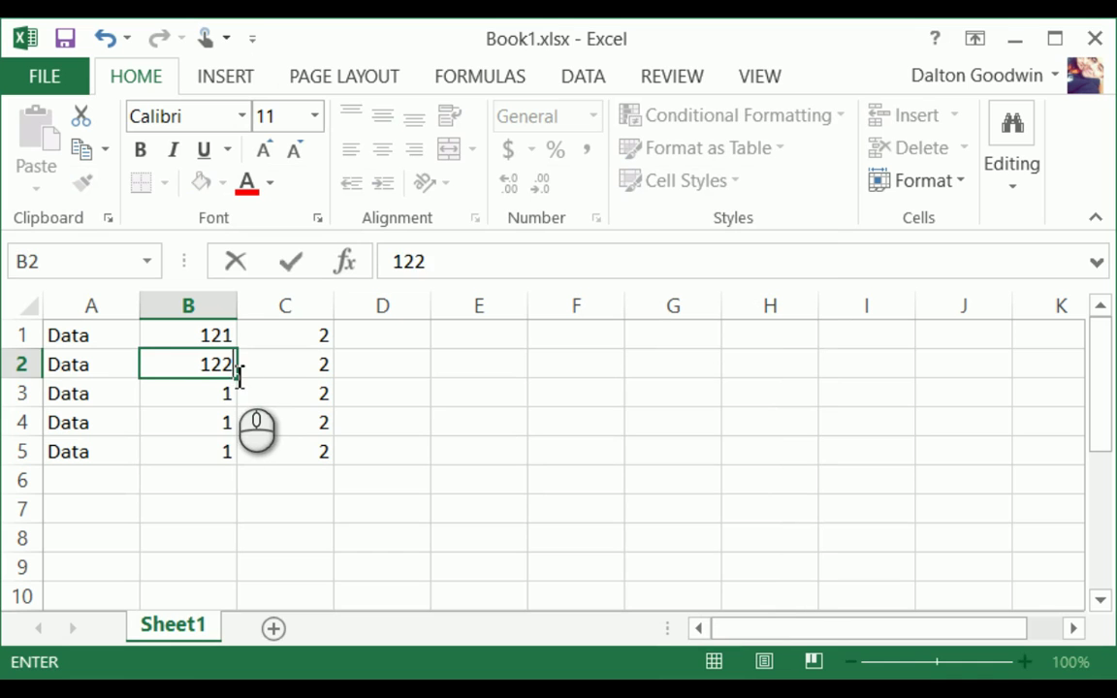
pyautogui.click(214, 391)
pyautogui.write('214')
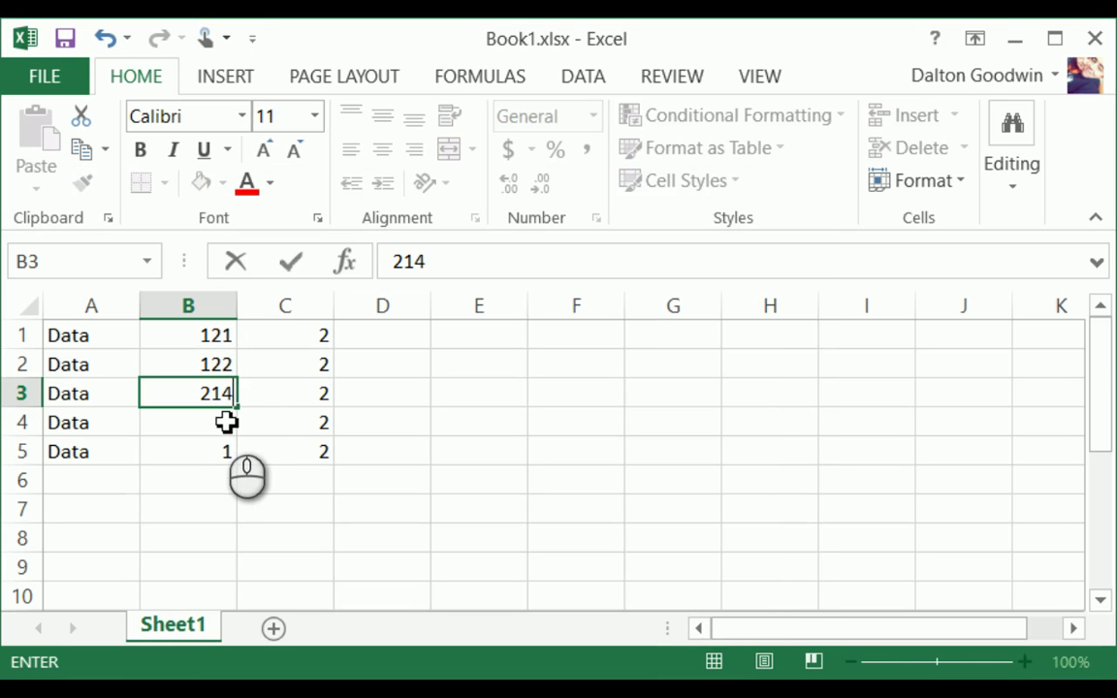
pyautogui.click(226, 422)
pyautogui.write('1415')
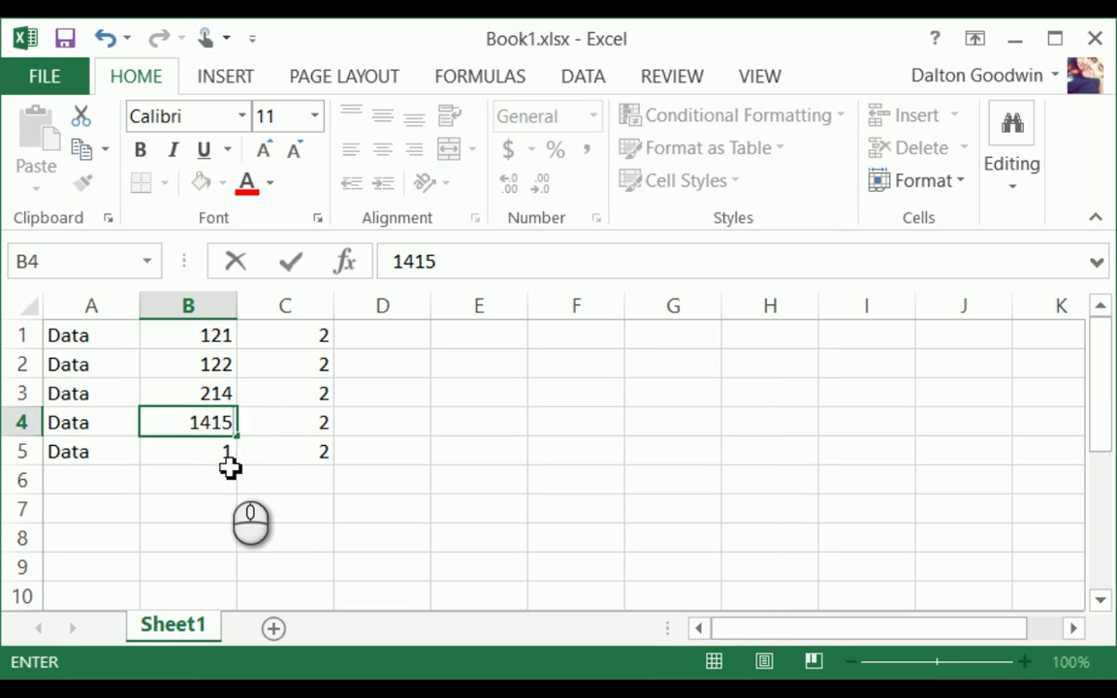
pyautogui.click(222, 456)
pyautogui.write('15122')
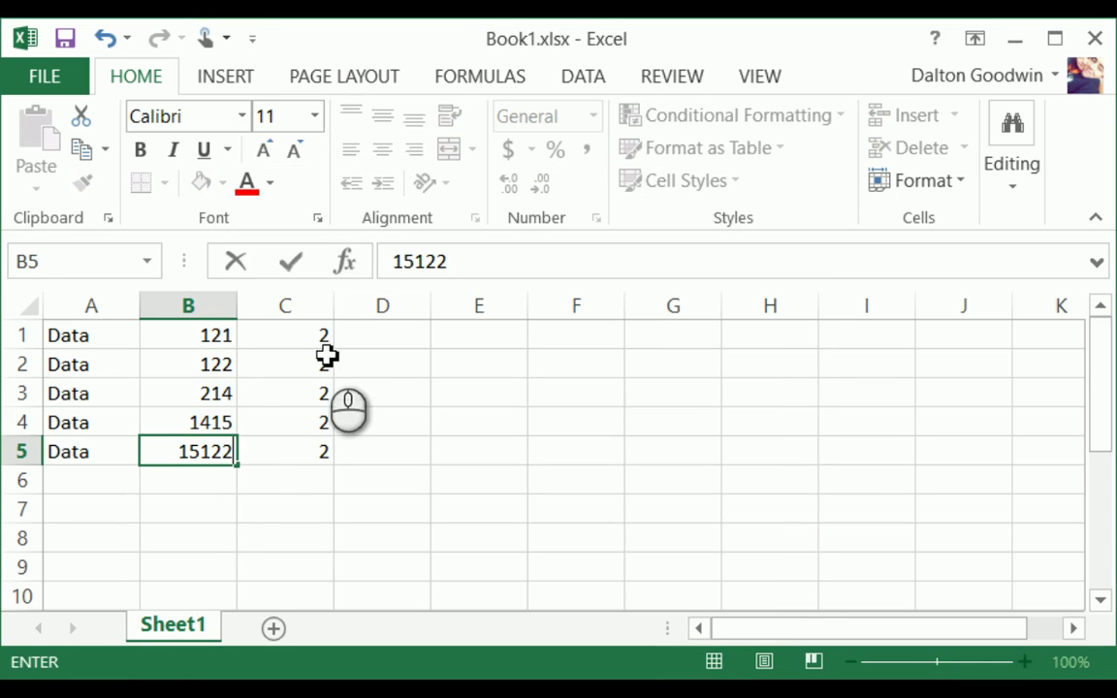
# Enter 14512, 324, 512, 24 and 23 into cells C1 through C5 and save the workbook.
pyautogui.click(326, 335)
pyautogui.write('14512')
pyautogui.click(311, 374)
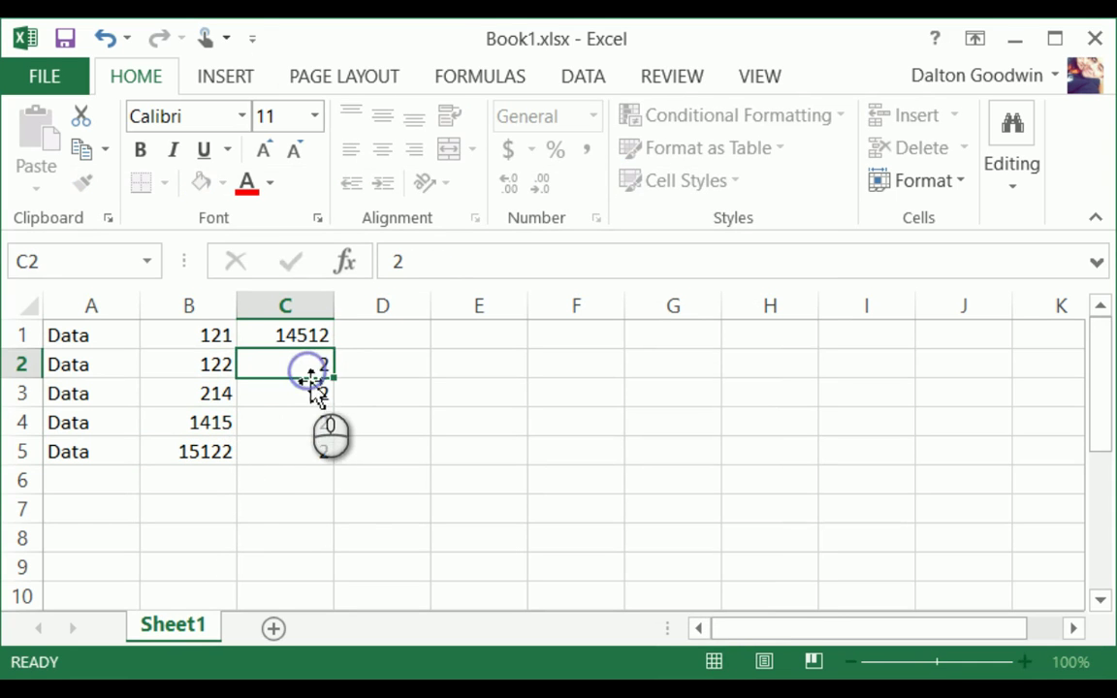
pyautogui.click(311, 392)
pyautogui.write('512')
pyautogui.click(311, 374)
pyautogui.write('32')
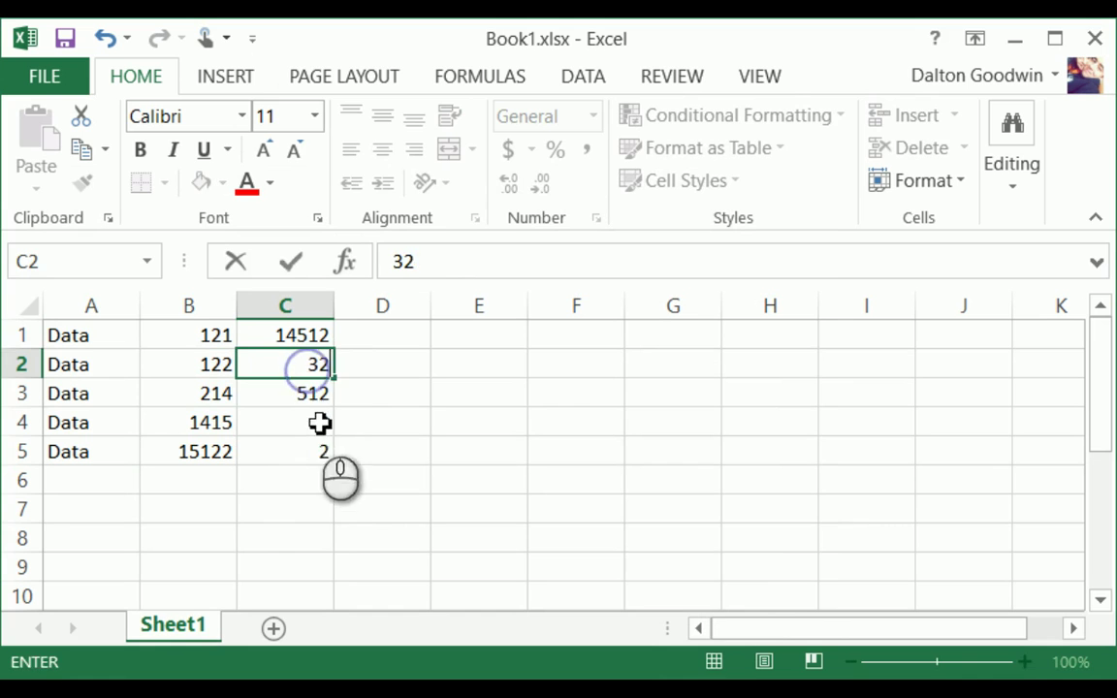
pyautogui.write('4')
pyautogui.click(302, 426)
pyautogui.write('24')
pyautogui.click(307, 453)
pyautogui.write('23')
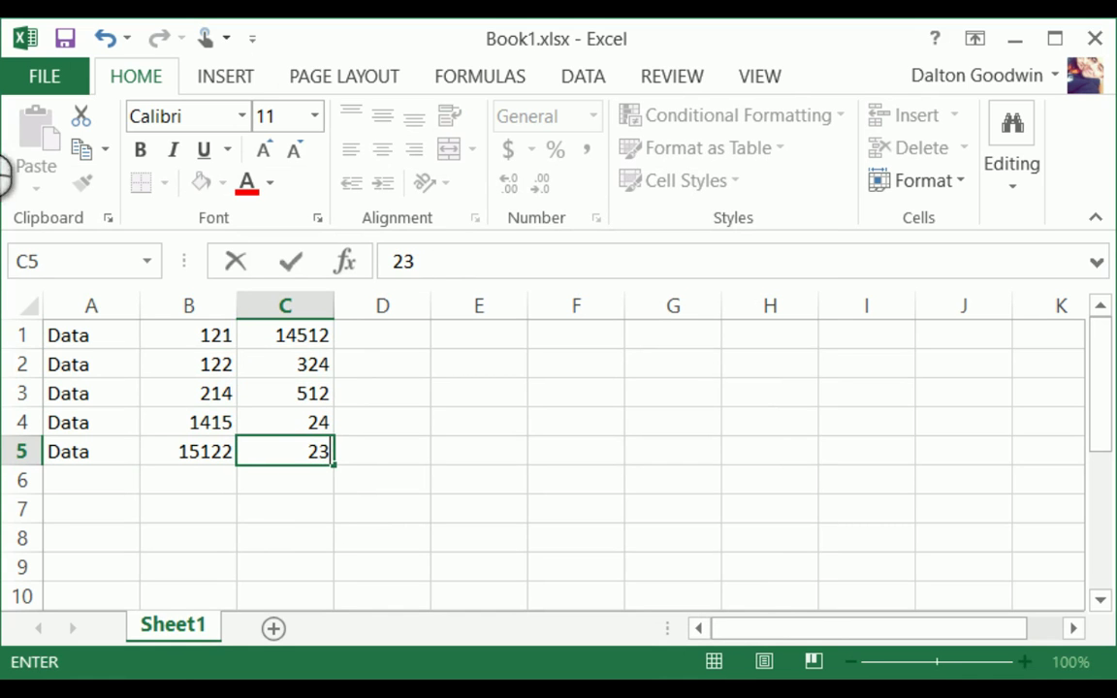
pyautogui.click(66, 41)
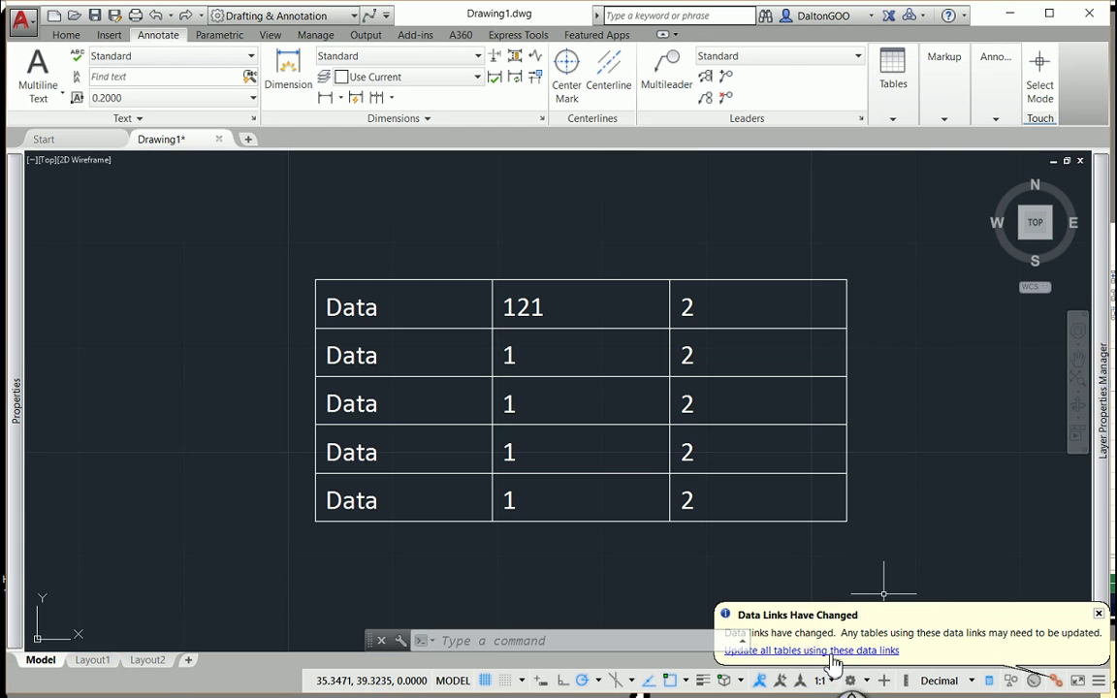
# Update all tables from the changed data link, then select the table to check the new values.
pyautogui.click(830, 660)
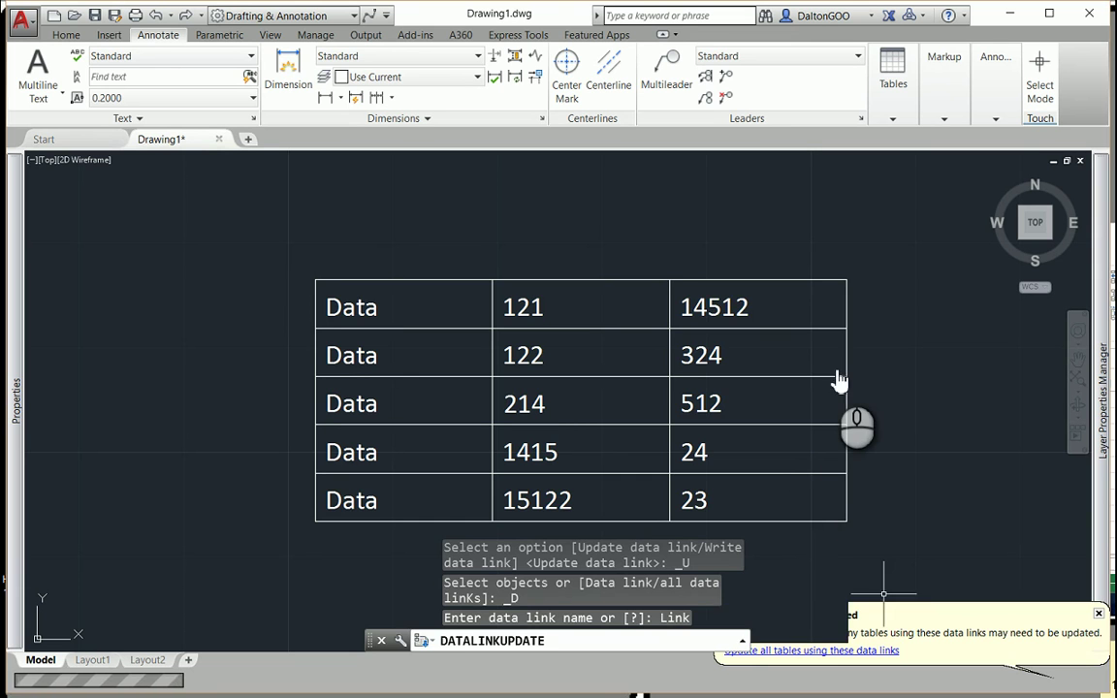
pyautogui.click(338, 280)
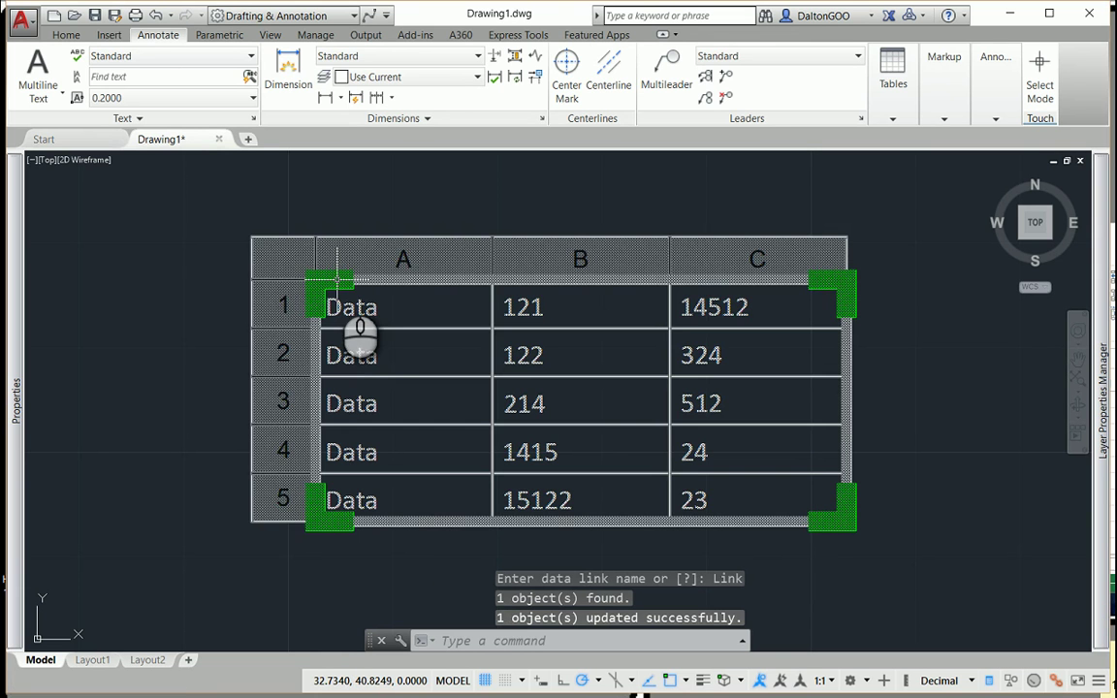
pyautogui.press('Escape')
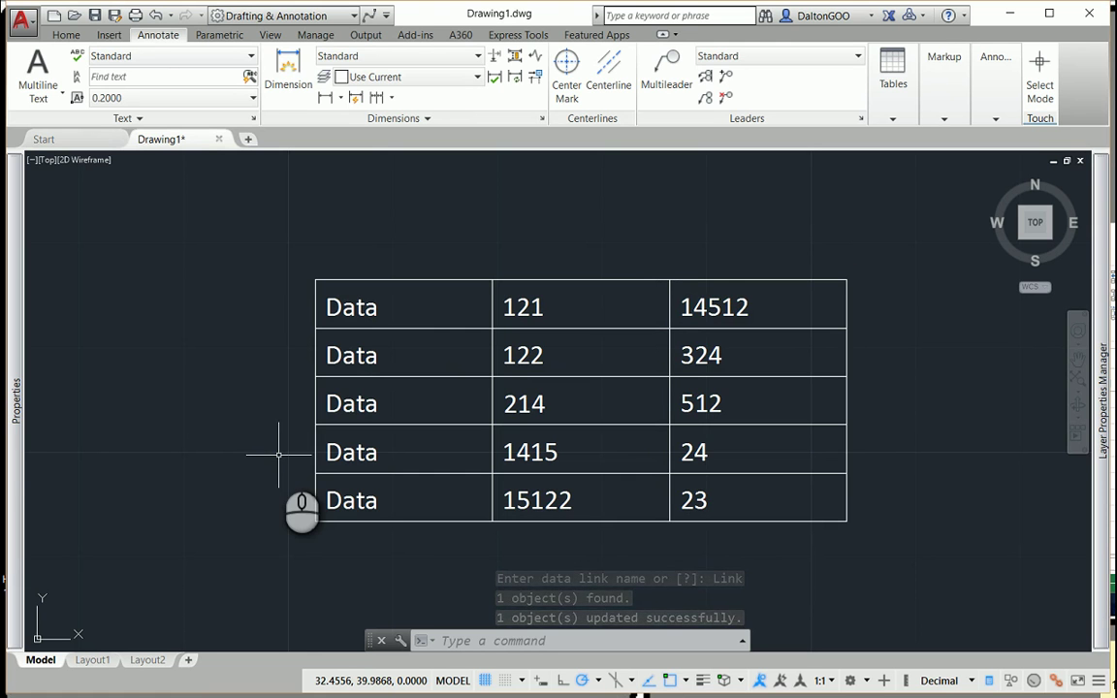
pyautogui.click(689, 195)
pyautogui.click(593, 291)
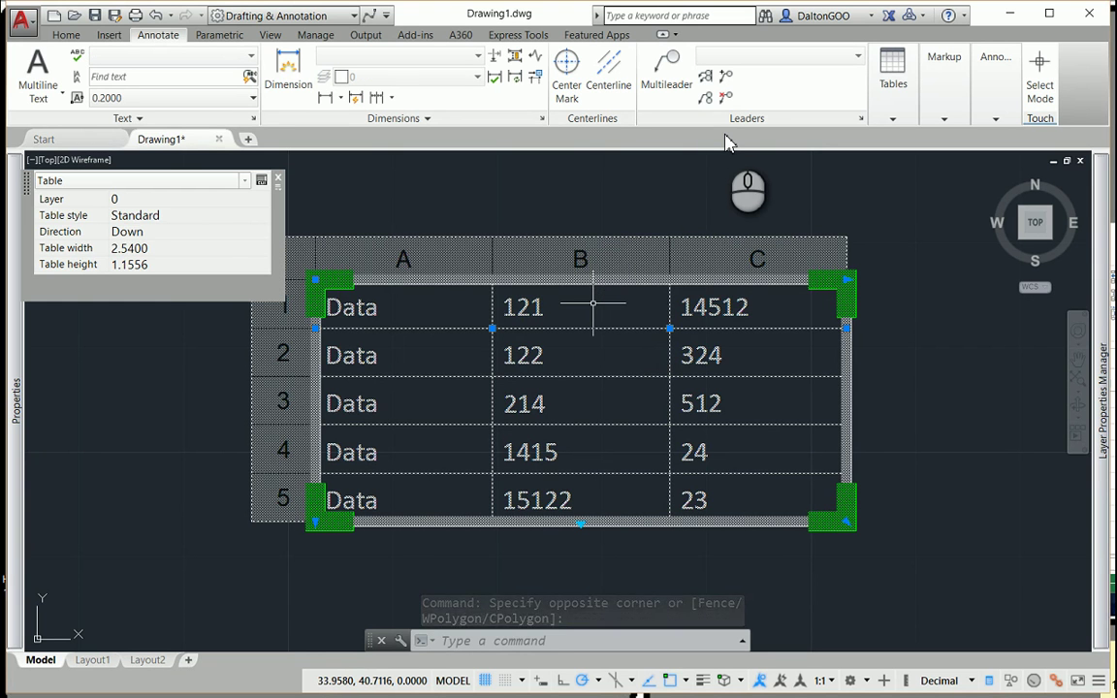
pyautogui.click(635, 694)
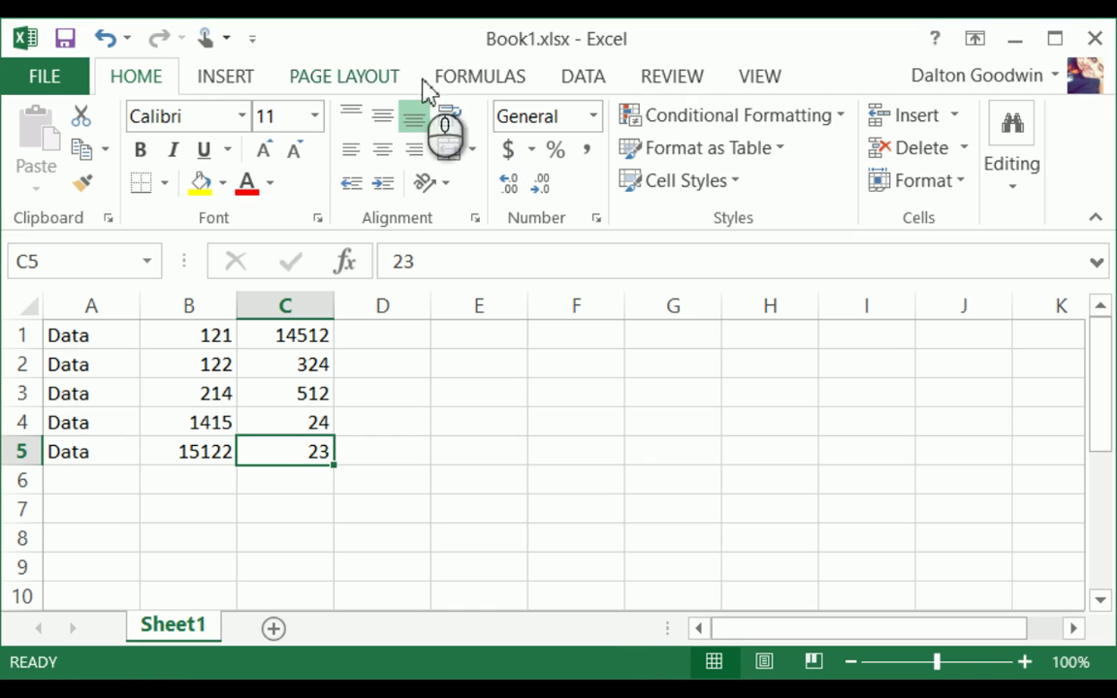